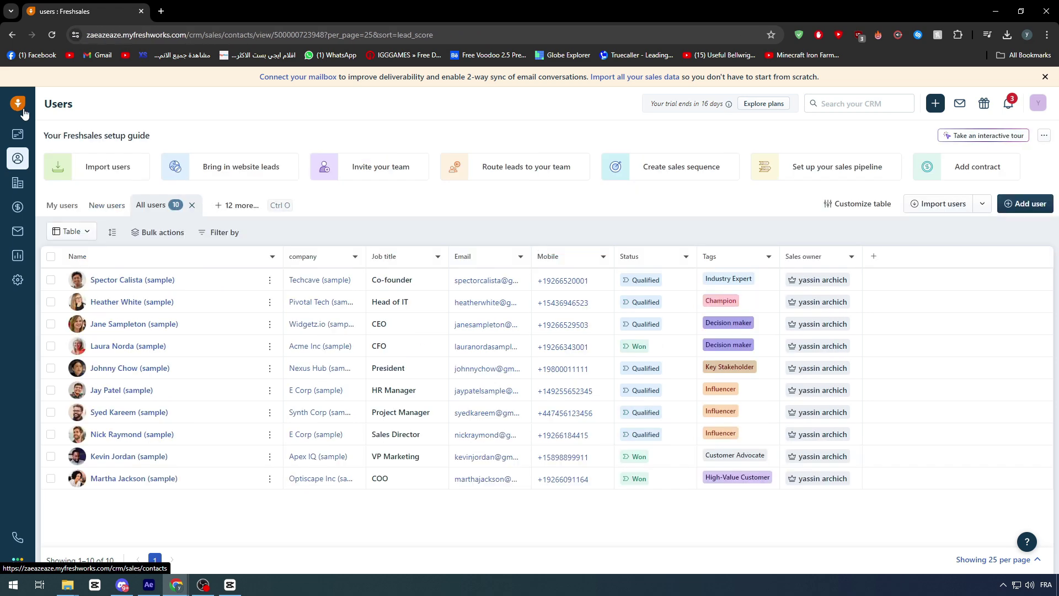
- Go through Admin Settings and Apps & Integrations to reach the Marketplace Apps page
left_click(17, 134)
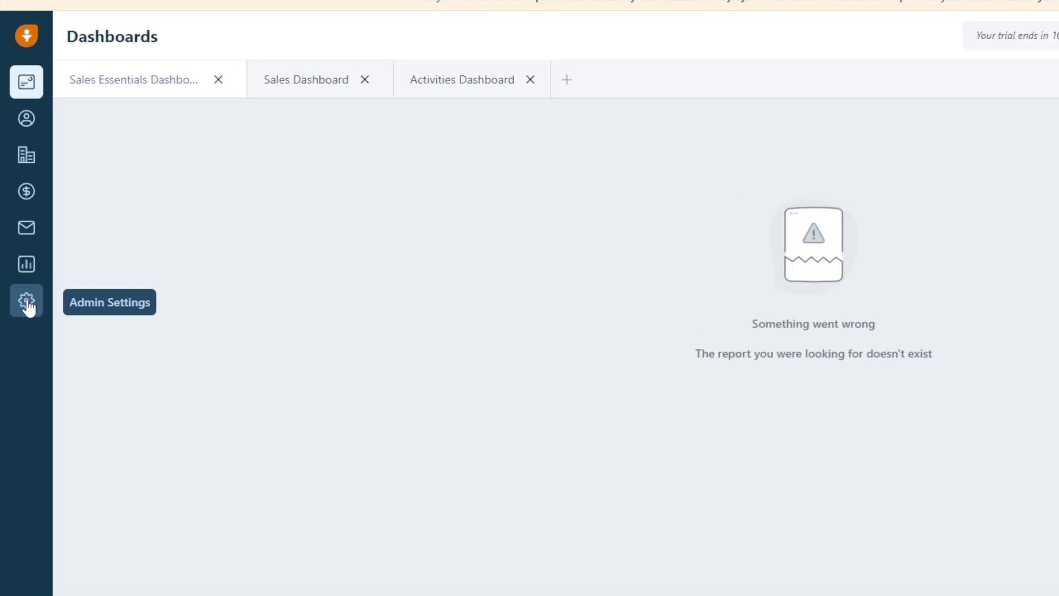
left_click(27, 303)
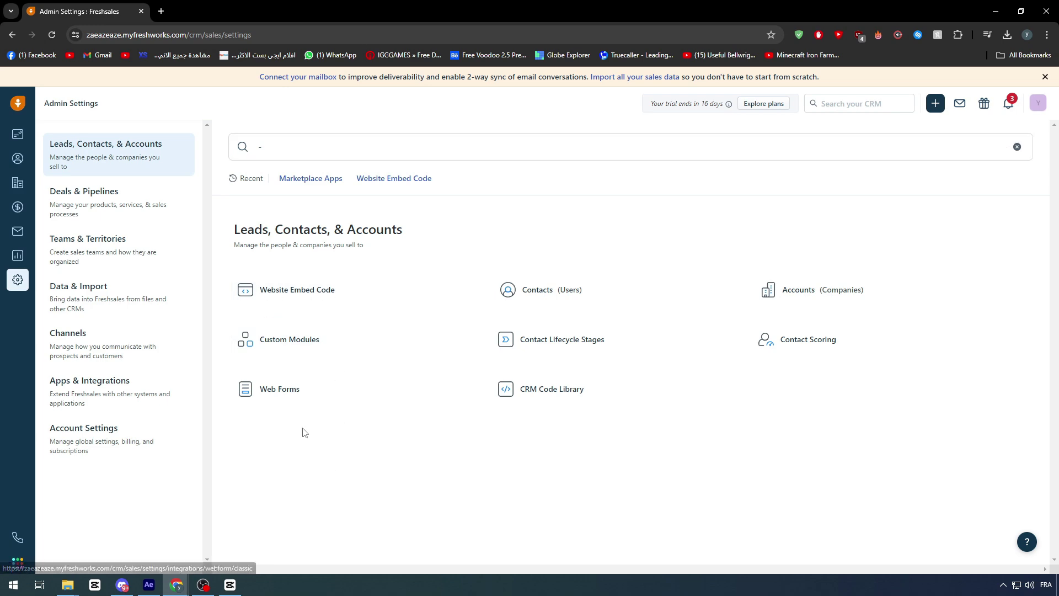
left_click(108, 396)
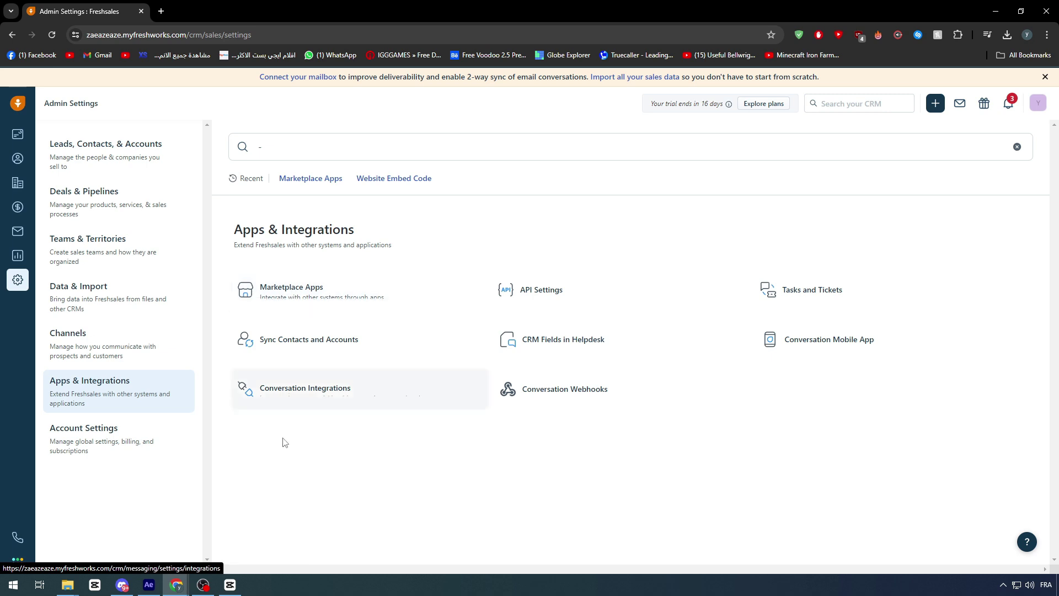
left_click(263, 287)
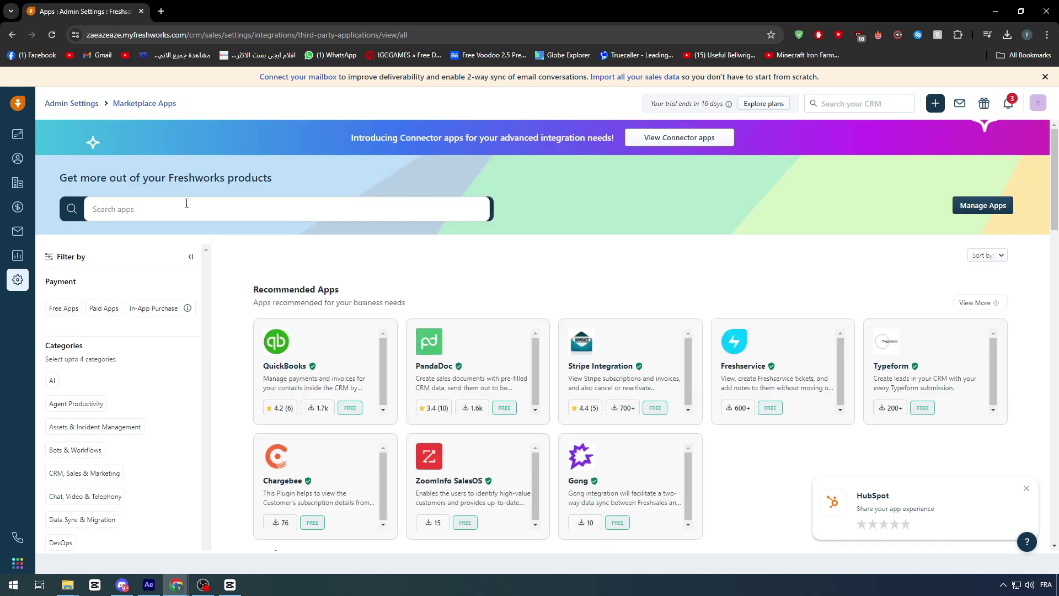
- Search 'xer' in the marketplace, open the Xero app page and read its Overview
type("xero")
left_click(236, 249)
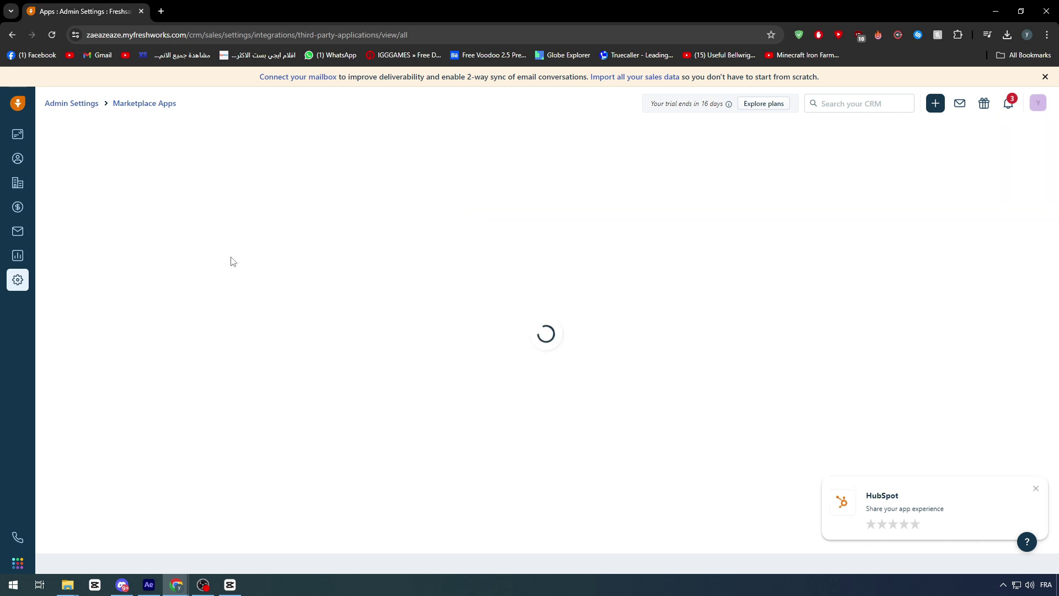
scroll(77, 286, "down", 2)
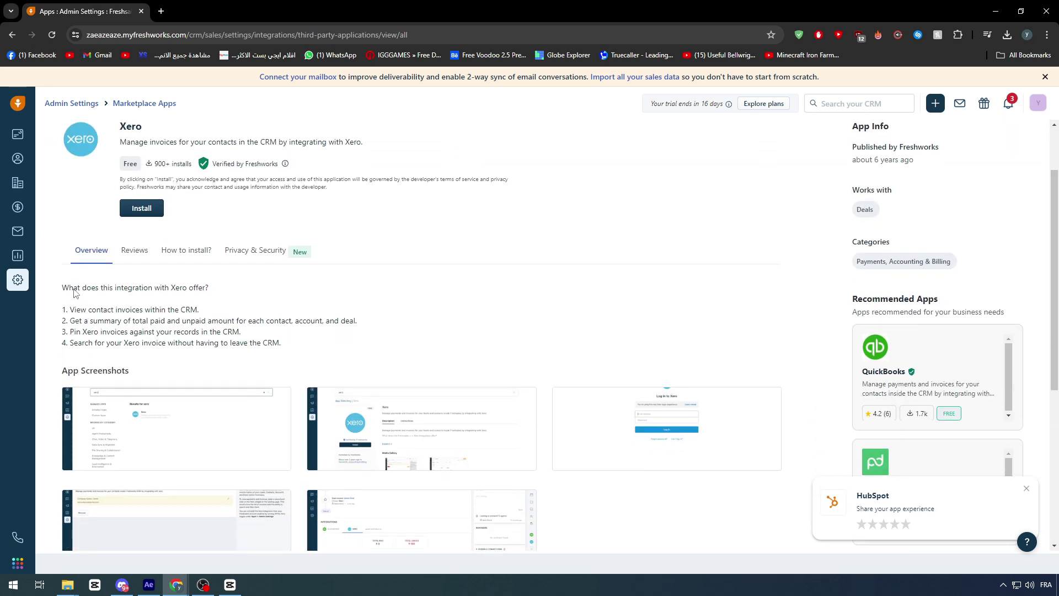
scroll(107, 286, "down", 1)
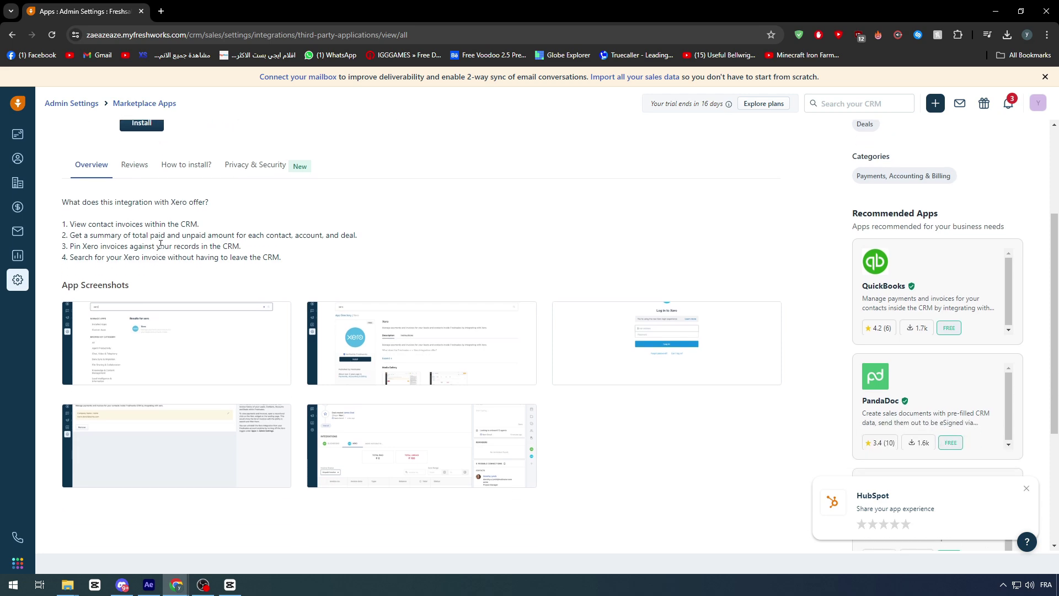
scroll(108, 282, "up", 1)
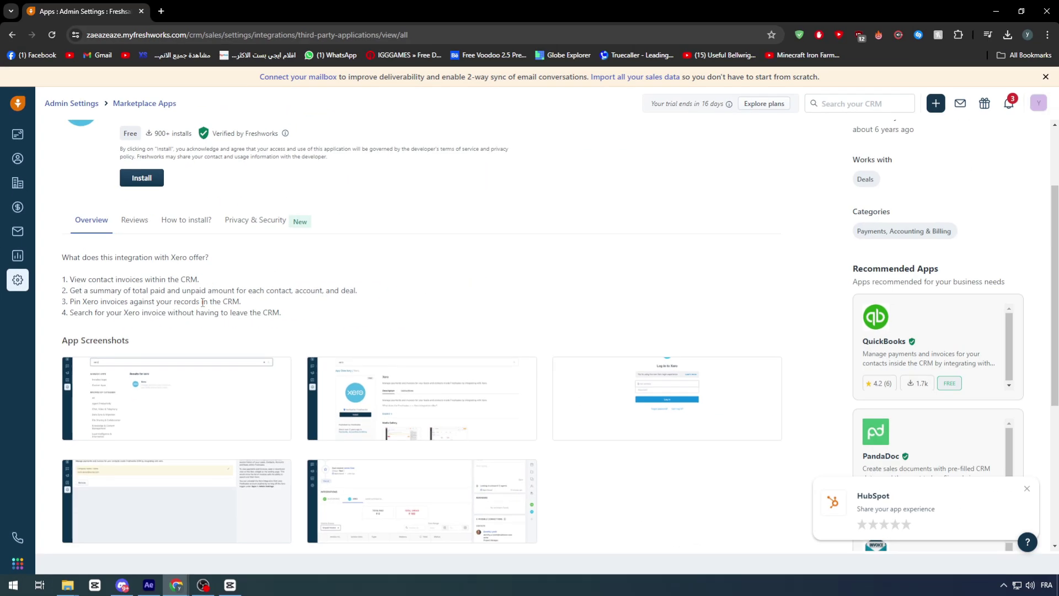
scroll(316, 294, "down", 3)
scroll(211, 295, "up", 4)
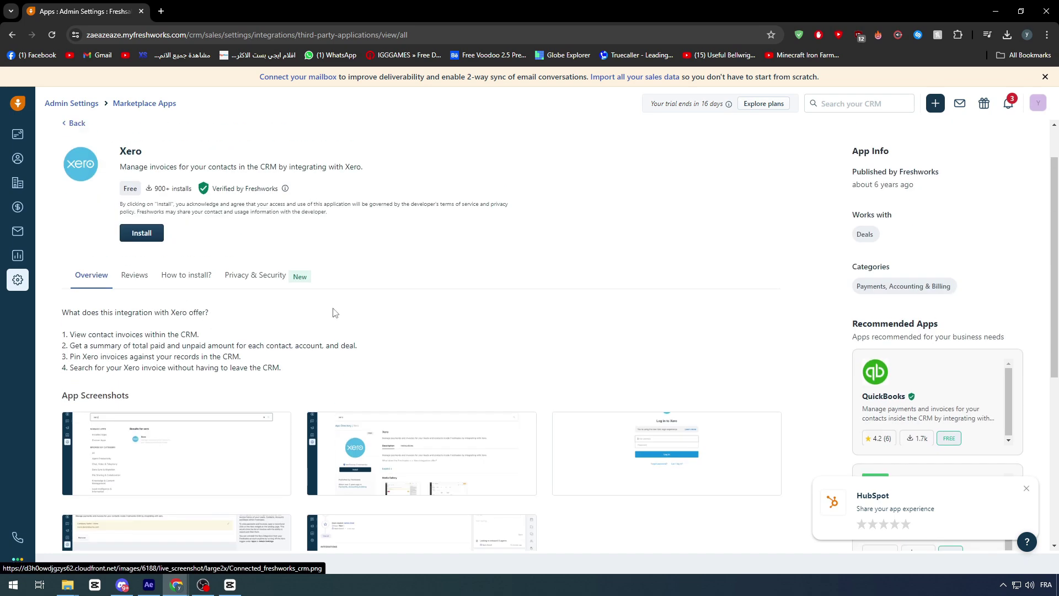
left_click(1027, 488)
scroll(322, 291, "down", 1)
scroll(323, 291, "down", 2)
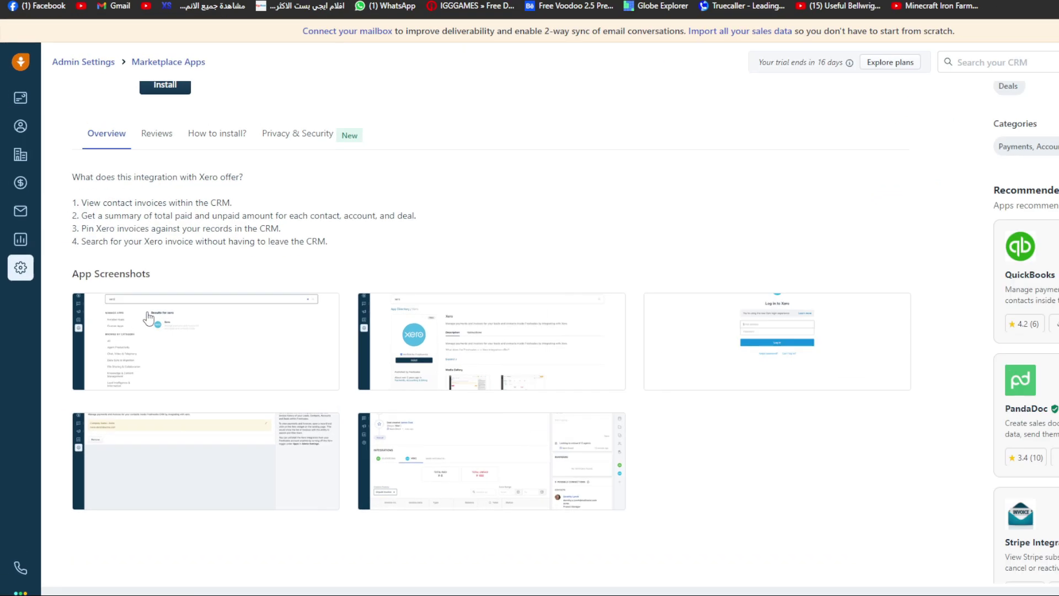
left_click(138, 331)
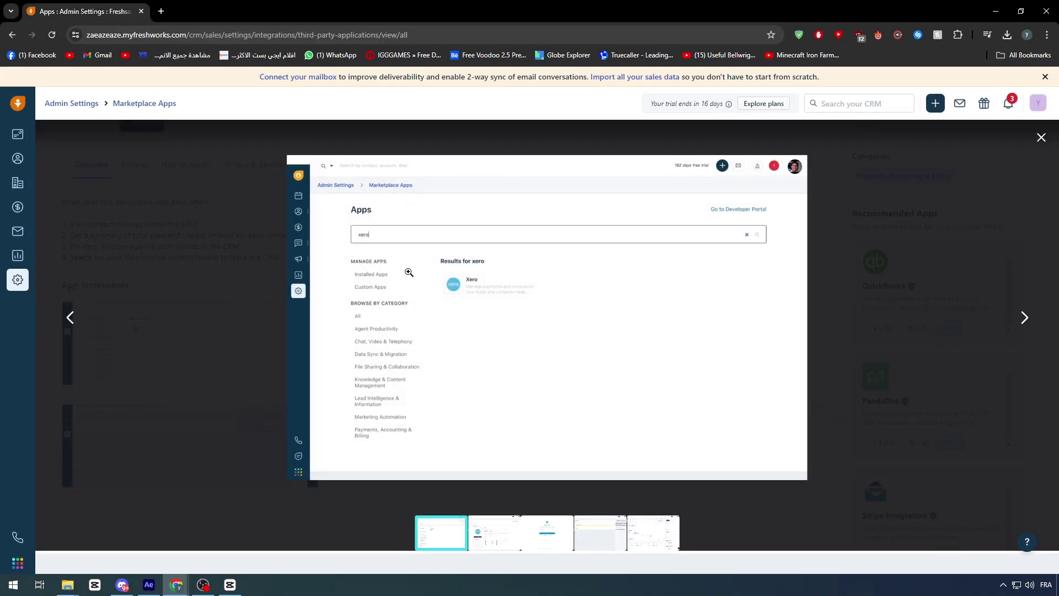
left_click(493, 531)
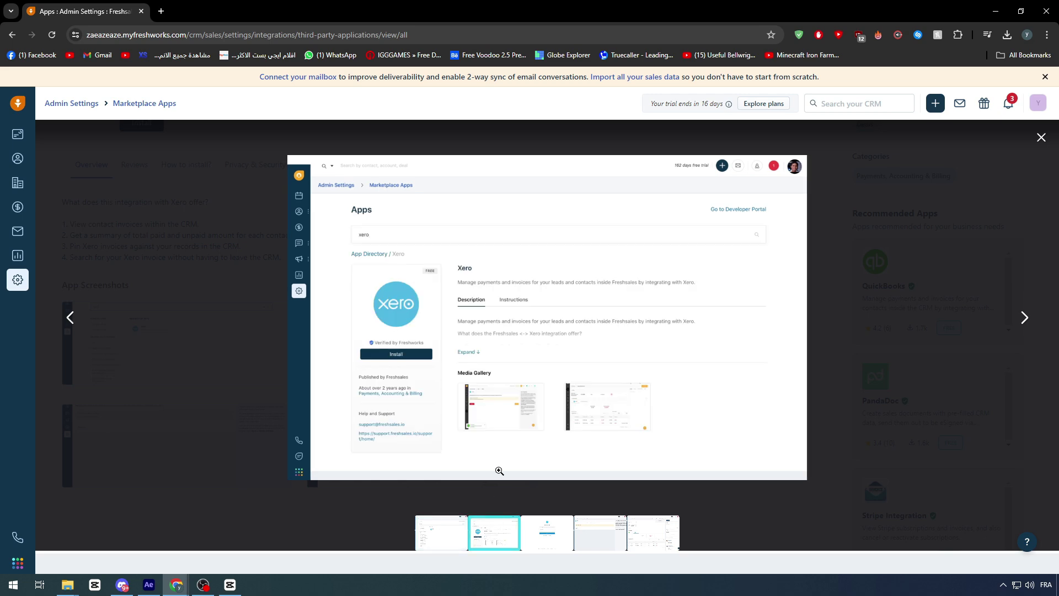
left_click(529, 534)
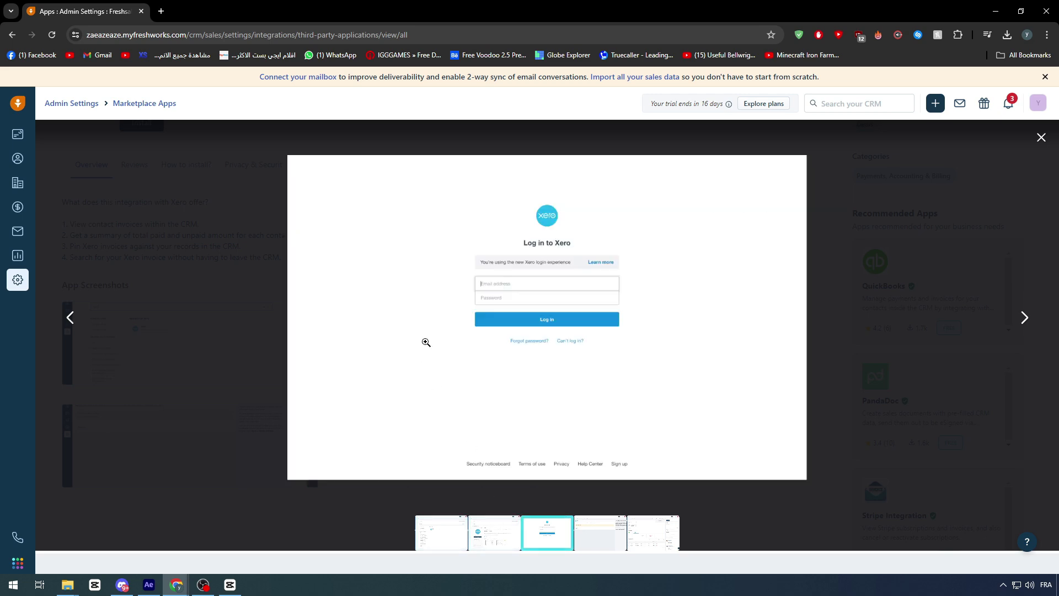
left_click(583, 532)
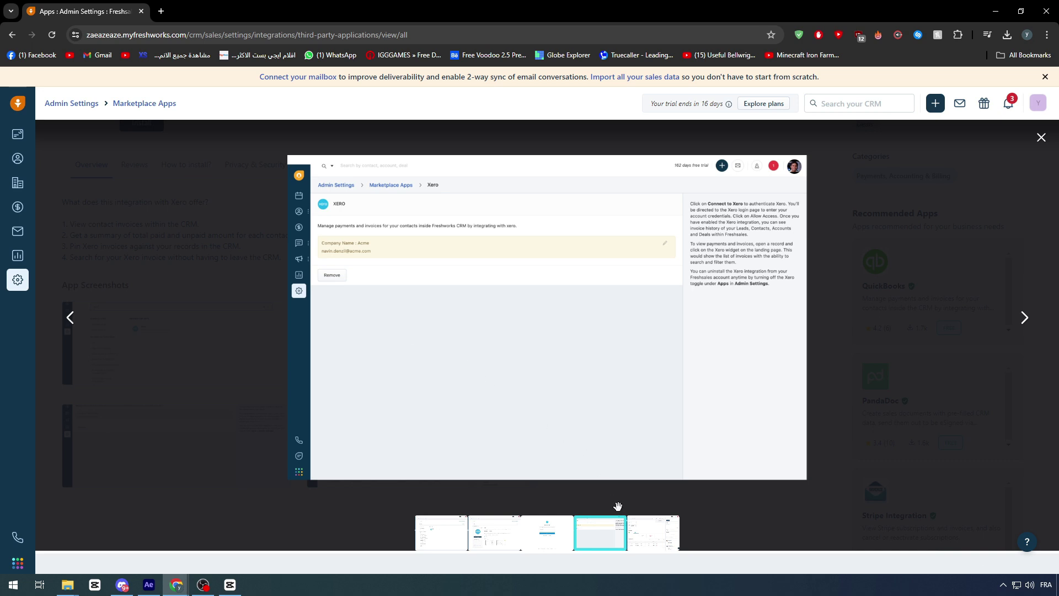
left_click(649, 543)
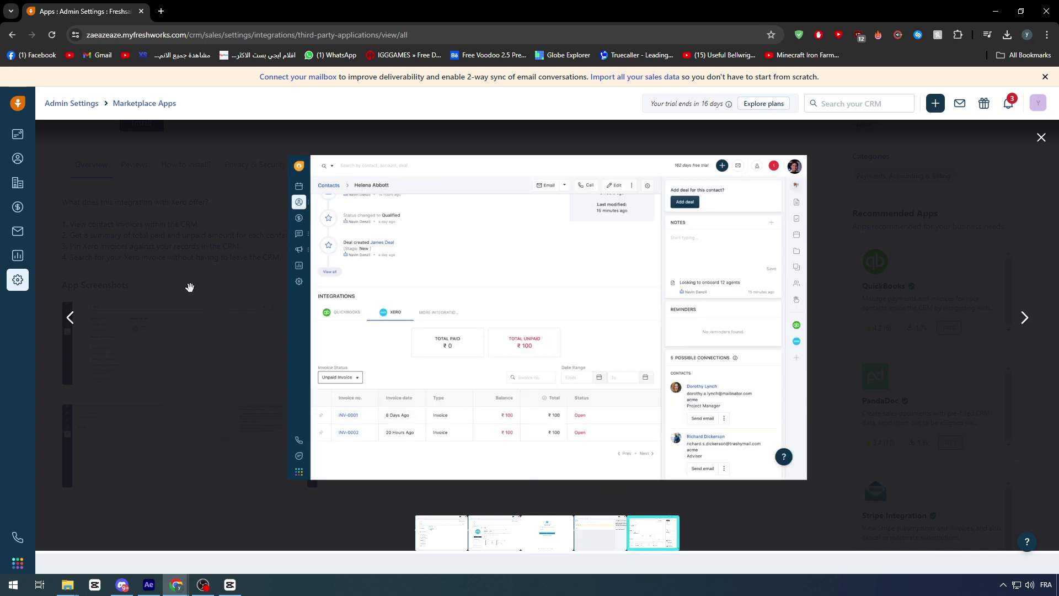
left_click(229, 347)
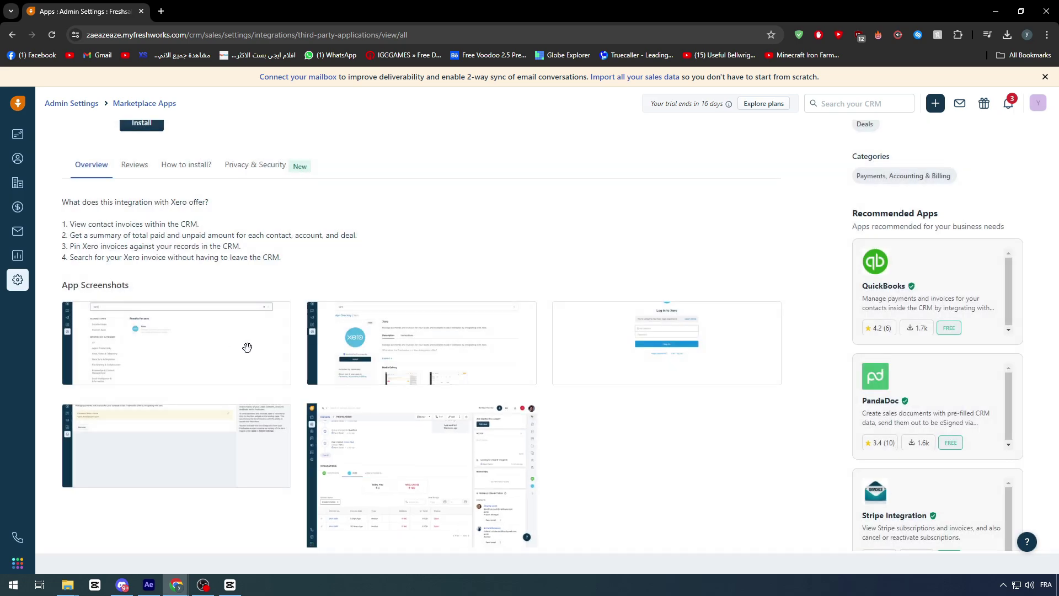
scroll(243, 303, "up", 3)
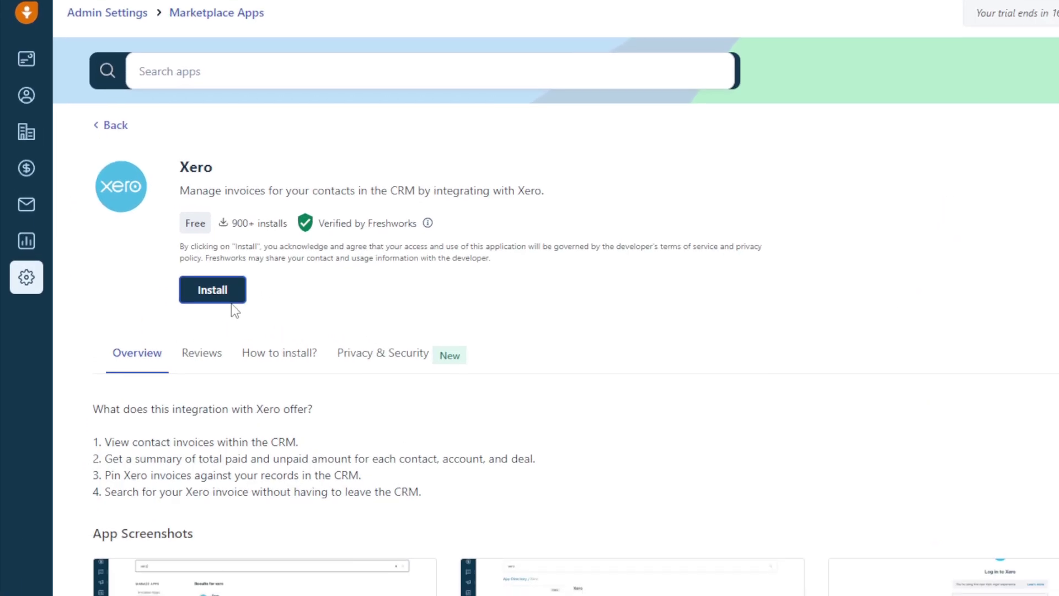
- Install the Xero integration and log in to Xero with the saved account e-mail and password
left_click(211, 301)
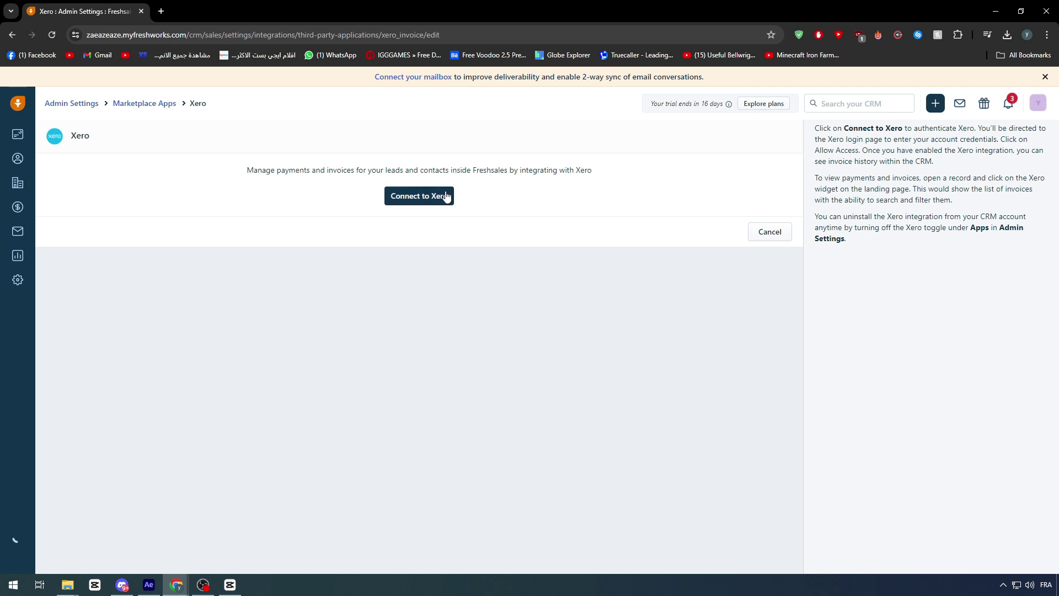
left_click(444, 196)
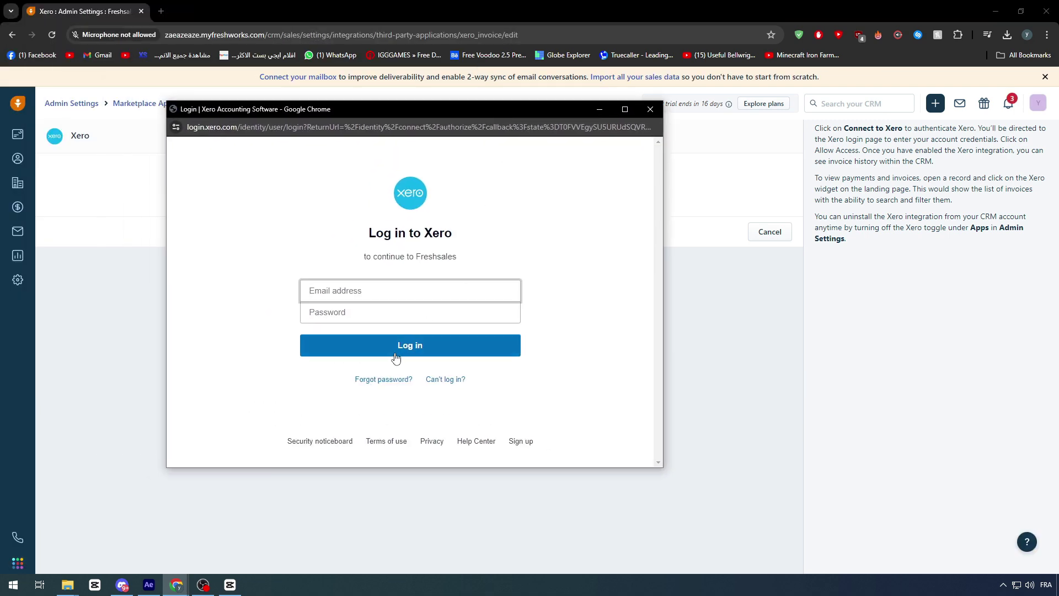
left_click(347, 292)
key("Down")
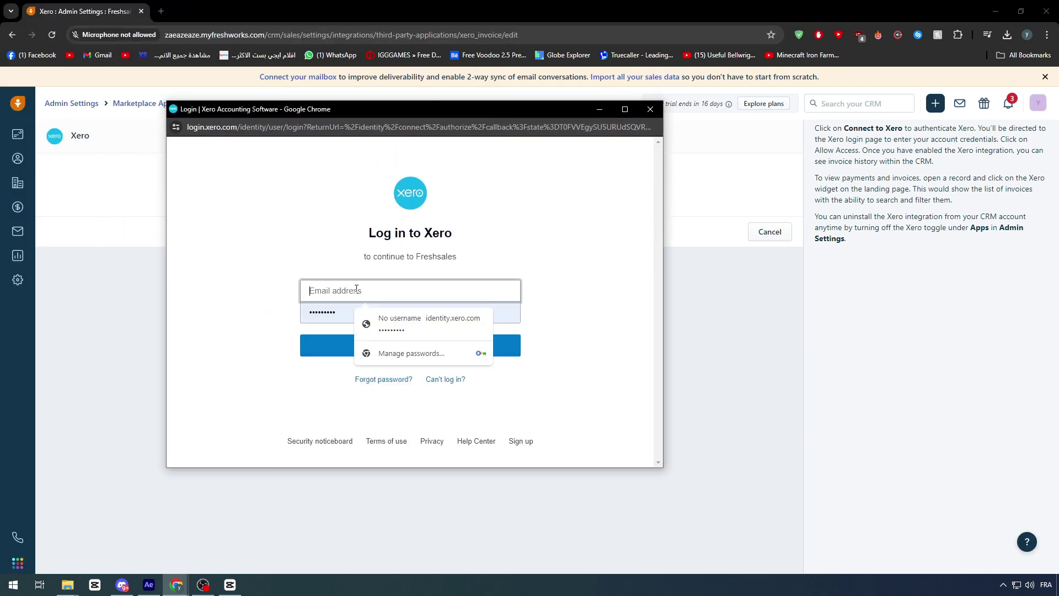
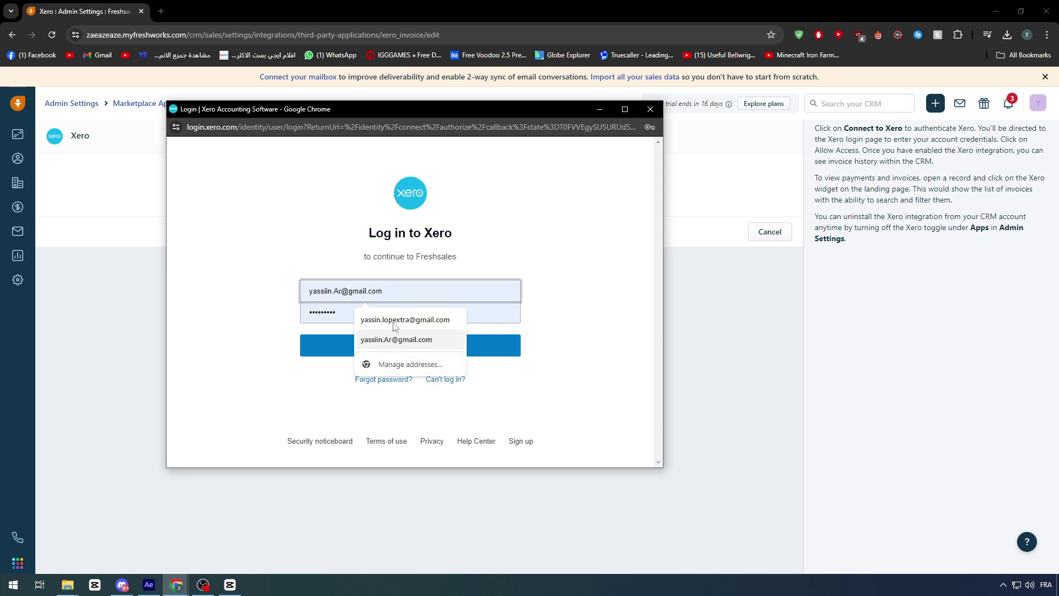
left_click(381, 319)
left_click(363, 343)
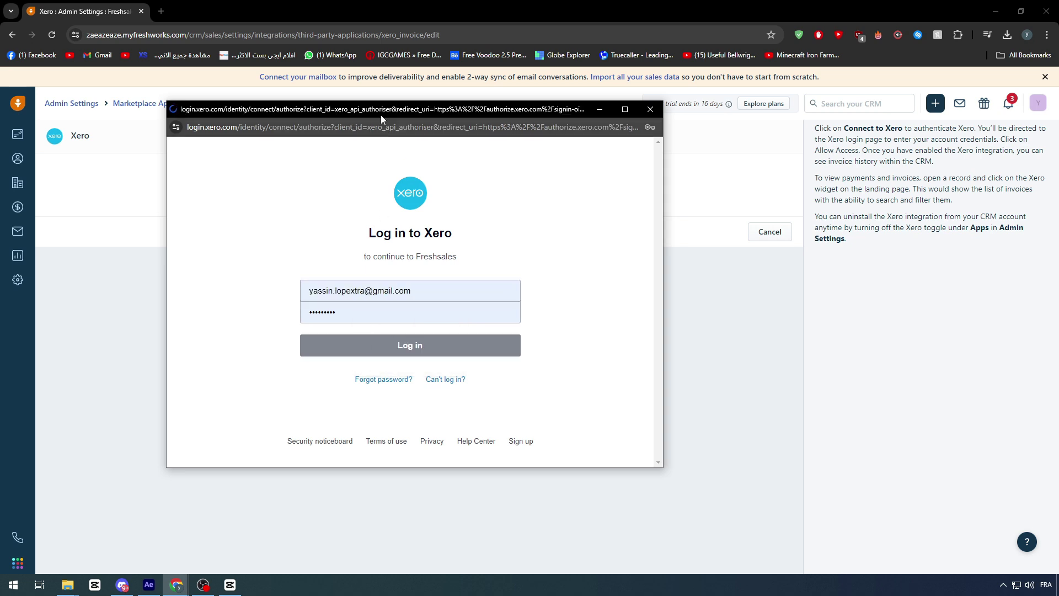
left_click_drag(381, 115, 404, 111)
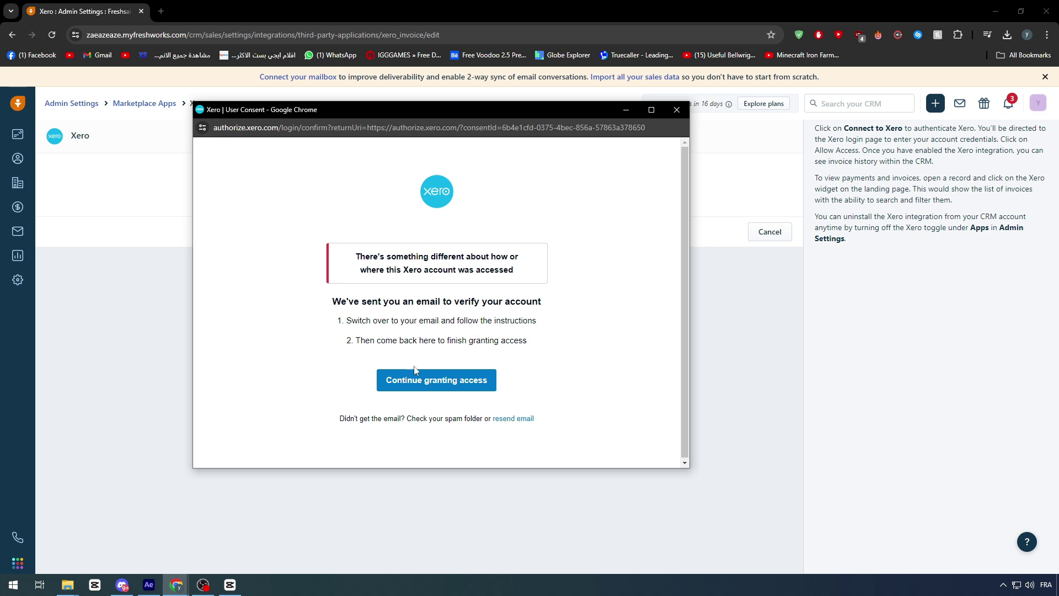
- Continue on the Xero consent screen and read the e-mail verification instructions
left_click(423, 380)
left_click_drag(369, 257, 485, 269)
left_click(485, 269)
left_click_drag(346, 323, 480, 321)
left_click(441, 296)
- Confirm the login from Gmail's 'Confirm a Xero login' e-mail, then return to the Xero consent popup
left_click(161, 11)
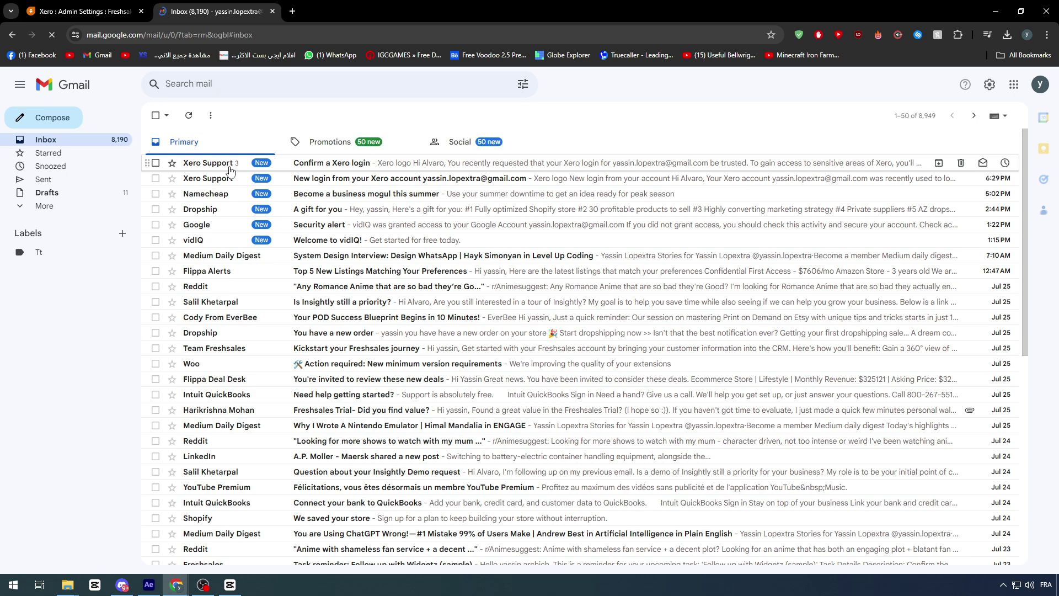
left_click(232, 163)
left_click(571, 374)
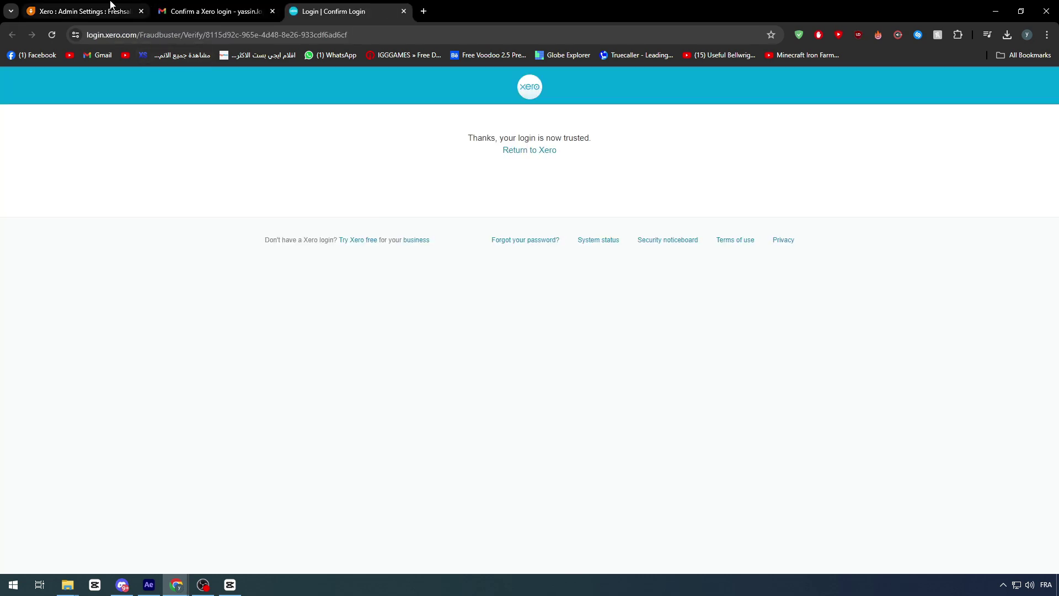
left_click(111, 4)
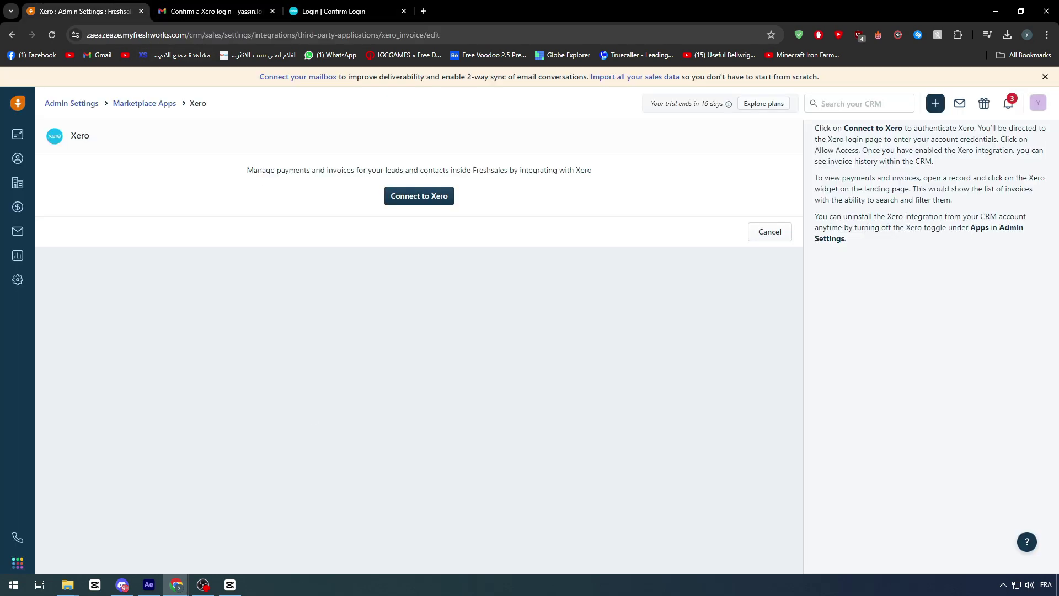
mouse_move(177, 584)
left_click(326, 550)
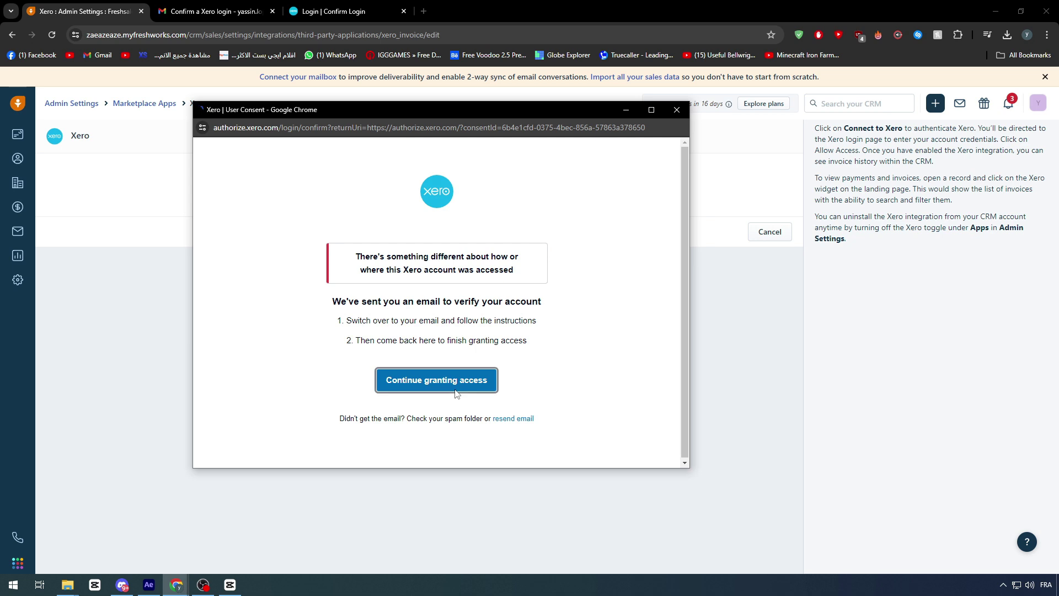
- Continue the access request and follow the organisation settings link to My Xero's Organisations list
left_click(450, 380)
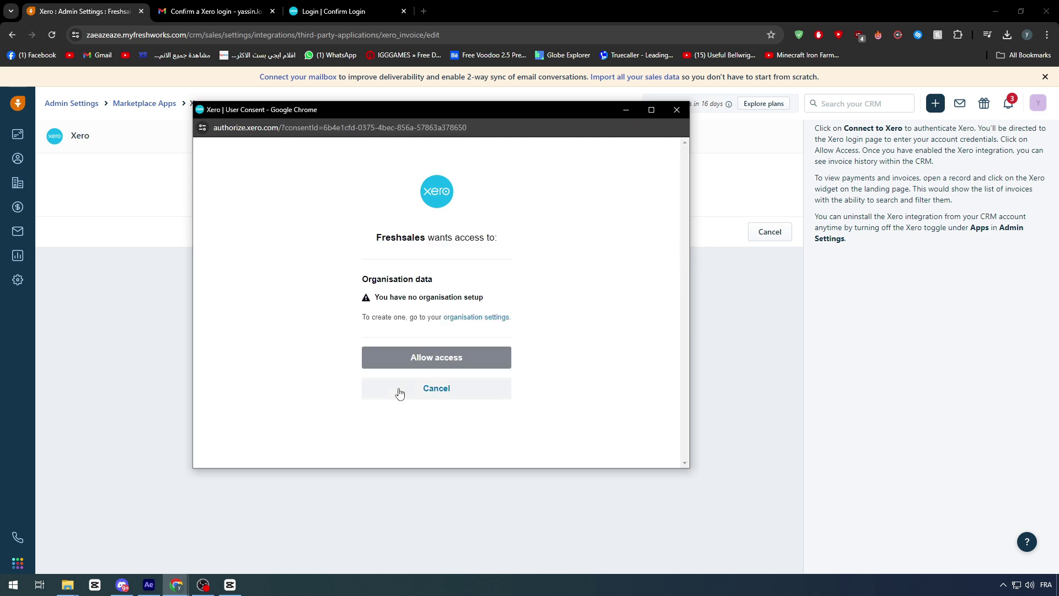
left_click(466, 323)
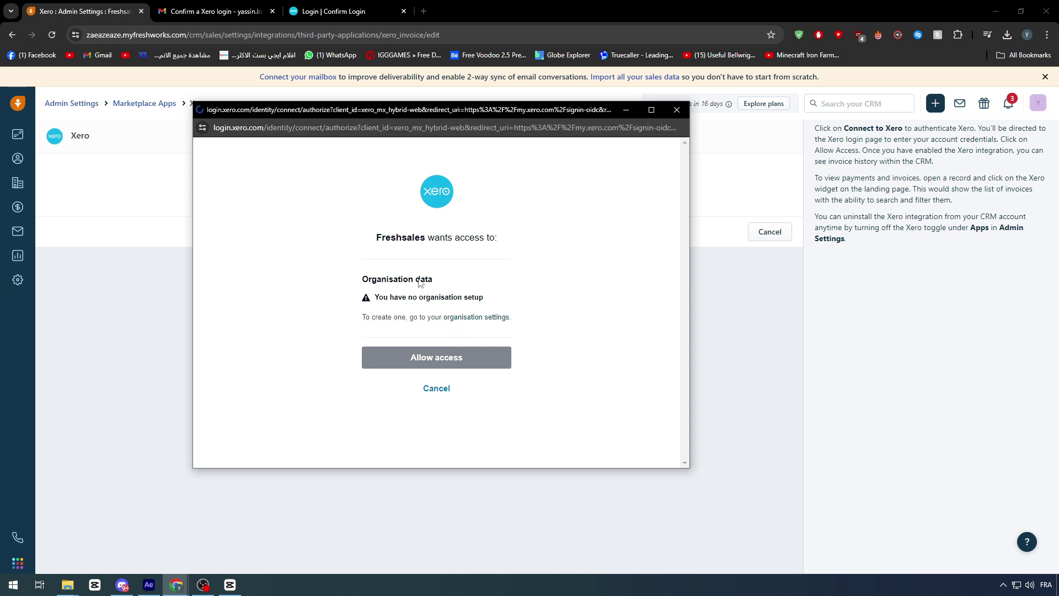
left_click_drag(441, 110, 511, 116)
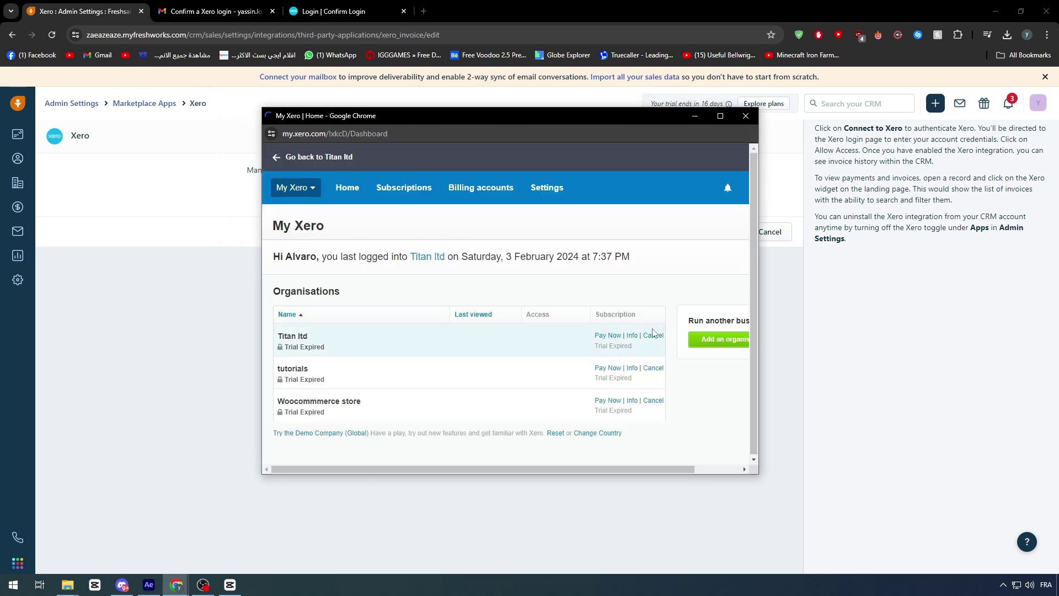
- Add organisation TitanLTD with no employees and Freshbooks as the current tool
left_click(704, 345)
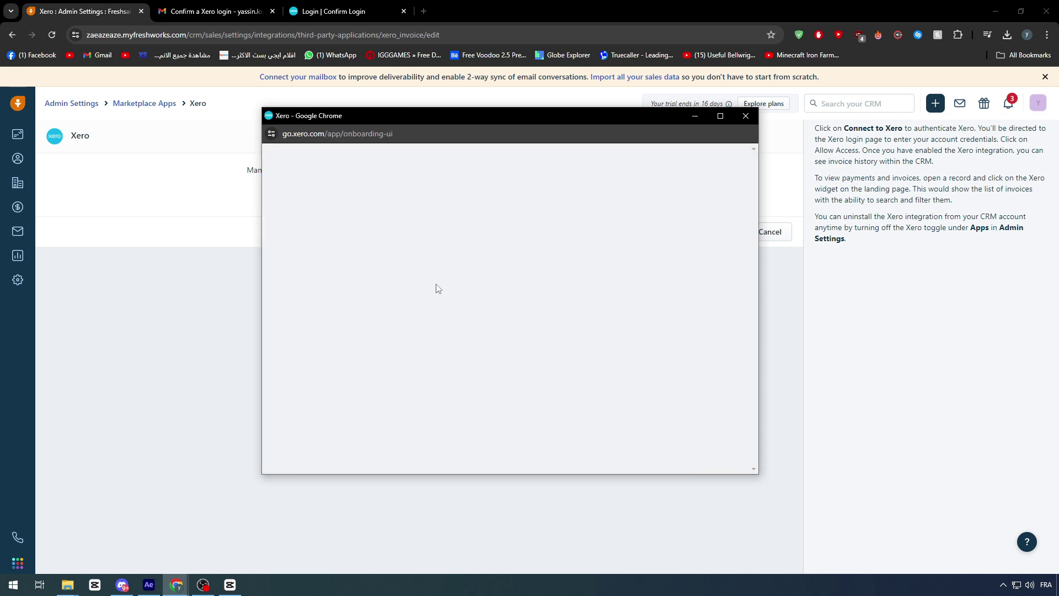
left_click(476, 248)
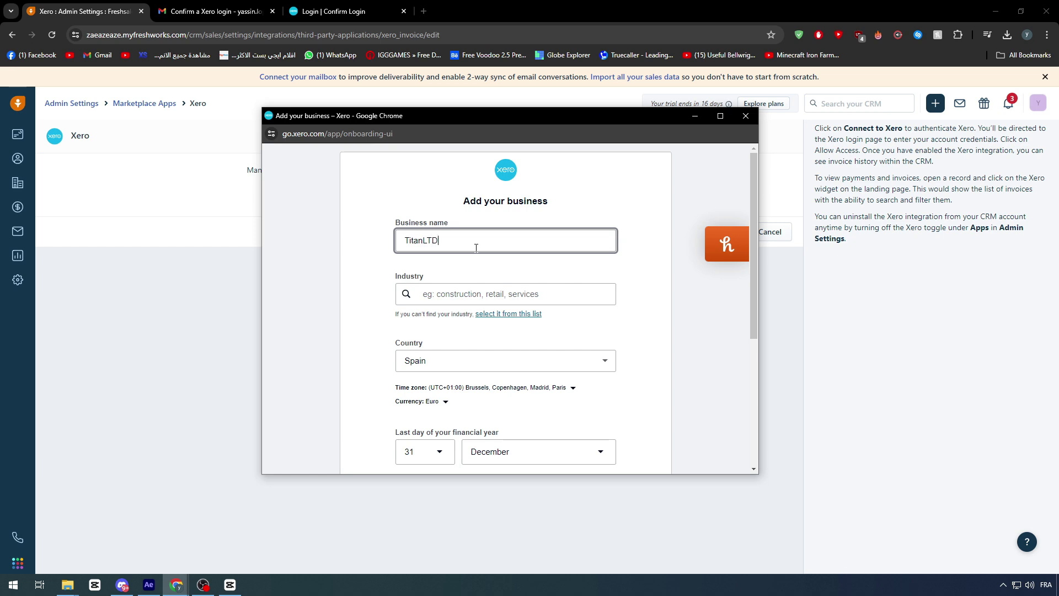
left_click(452, 290)
type("d")
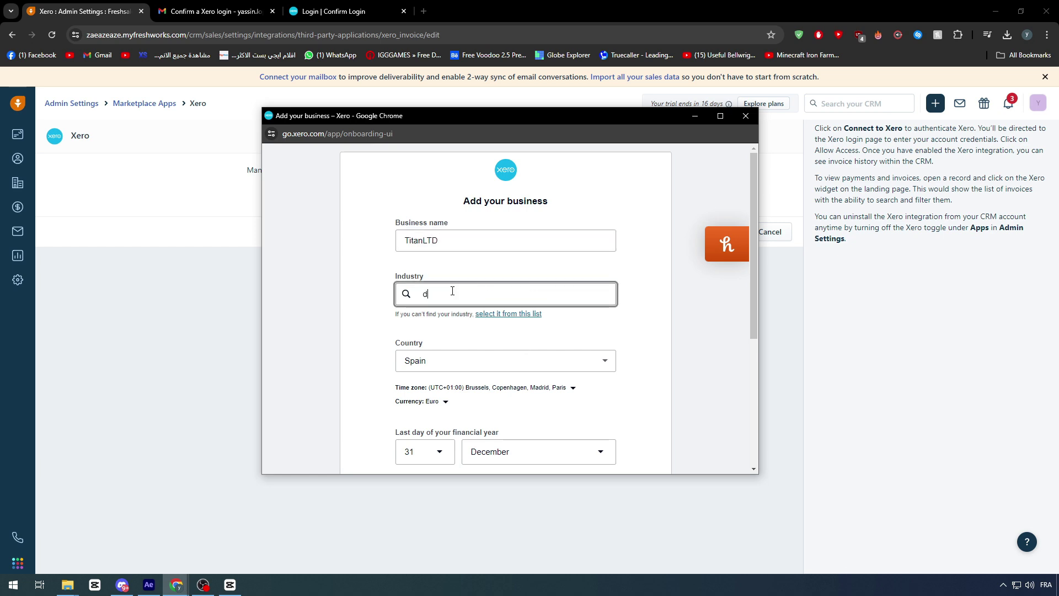
type("esign")
scroll(502, 378, "down", 4)
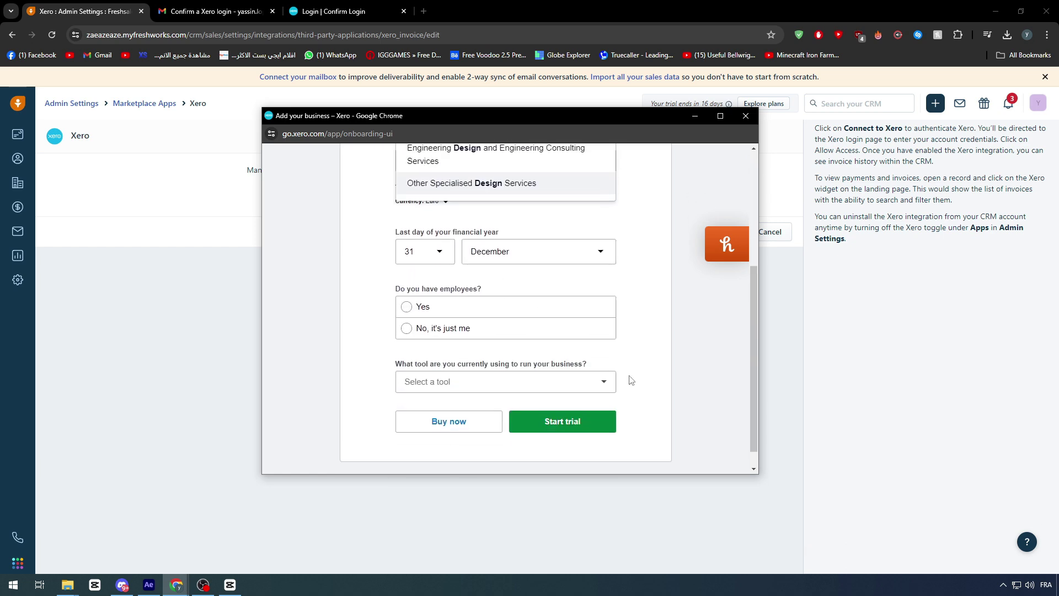
left_click(447, 306)
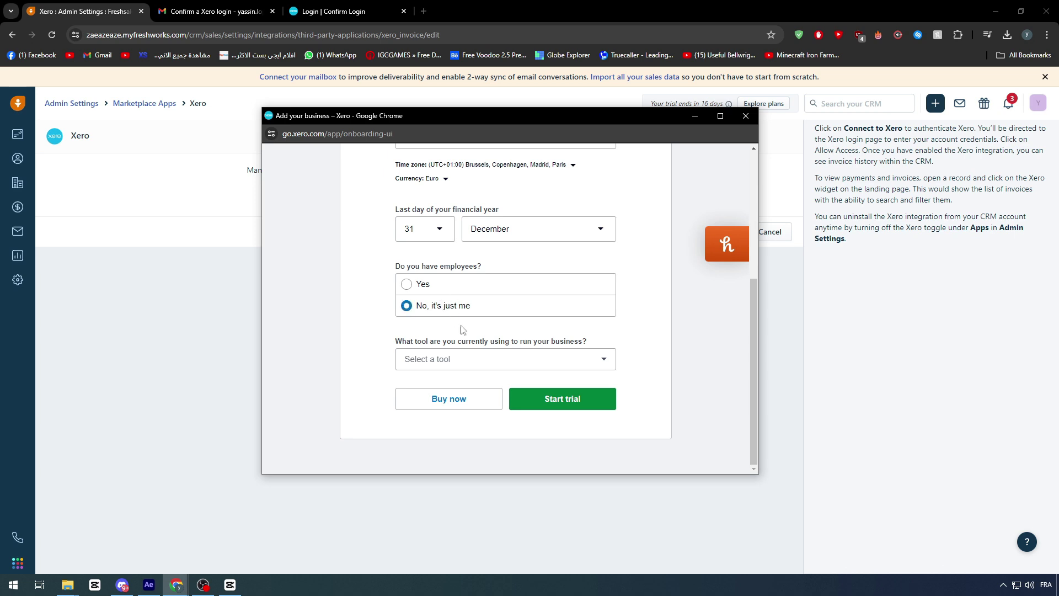
left_click(522, 358)
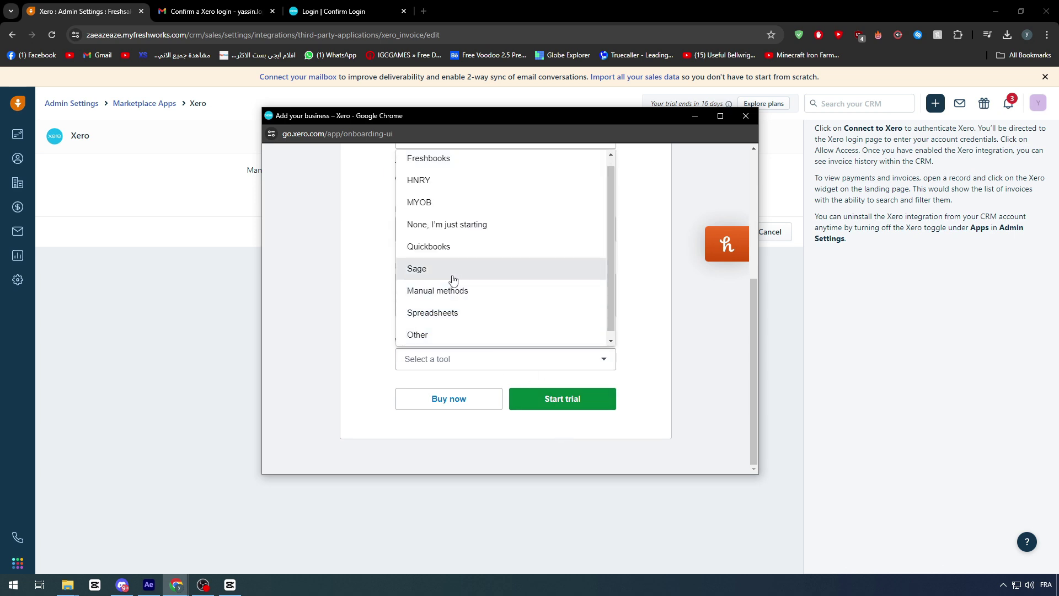
scroll(463, 259, "up", 5)
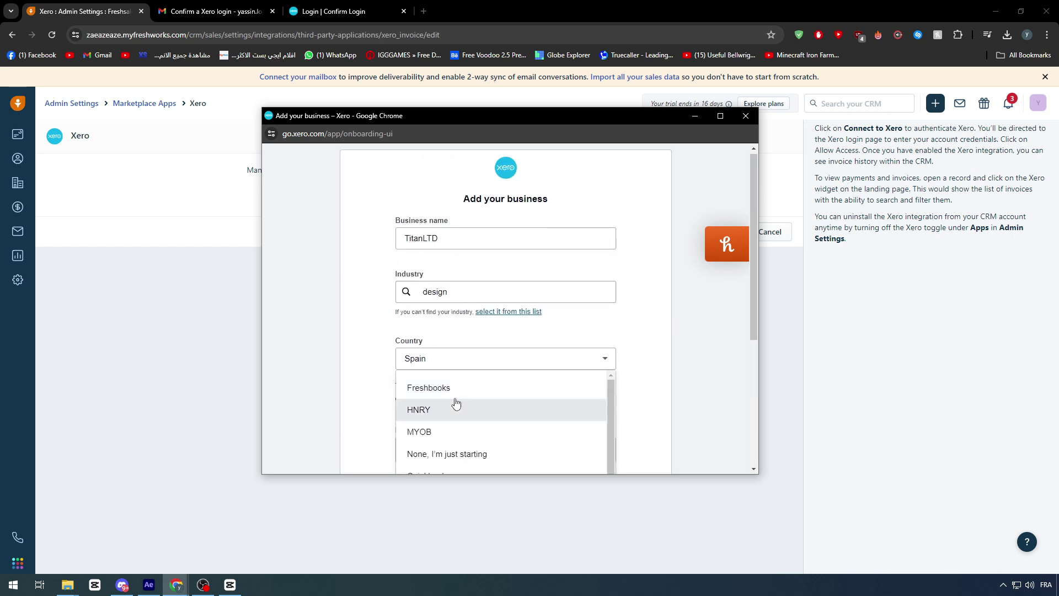
left_click(428, 380)
scroll(652, 371, "down", 5)
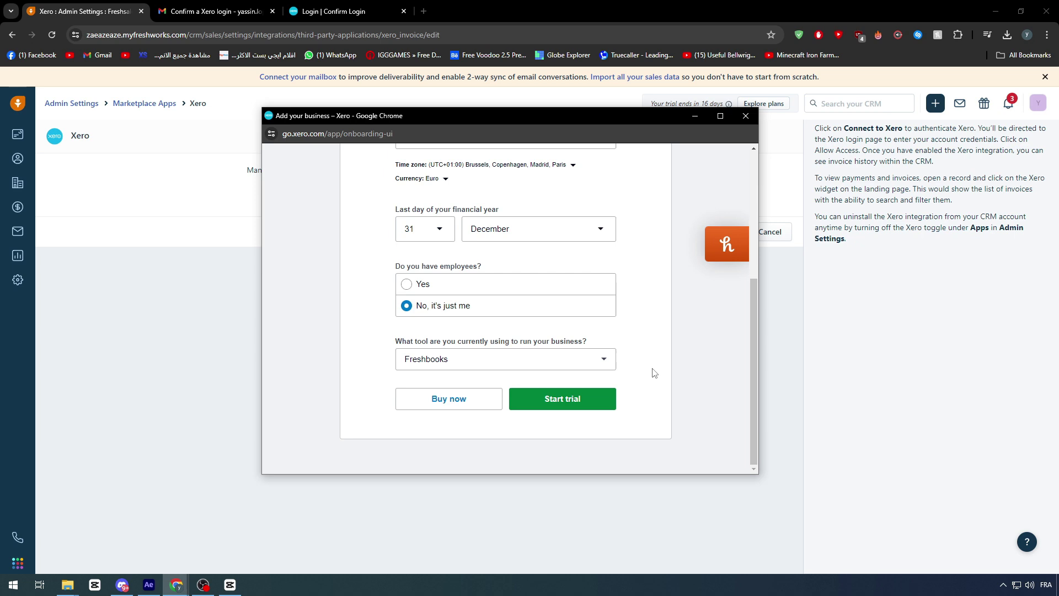
- Set the industry to Industrial and Agricultural Chemical Product Wholesaling and start the trial
left_click(579, 406)
scroll(579, 407, "down", 1)
type("designd")
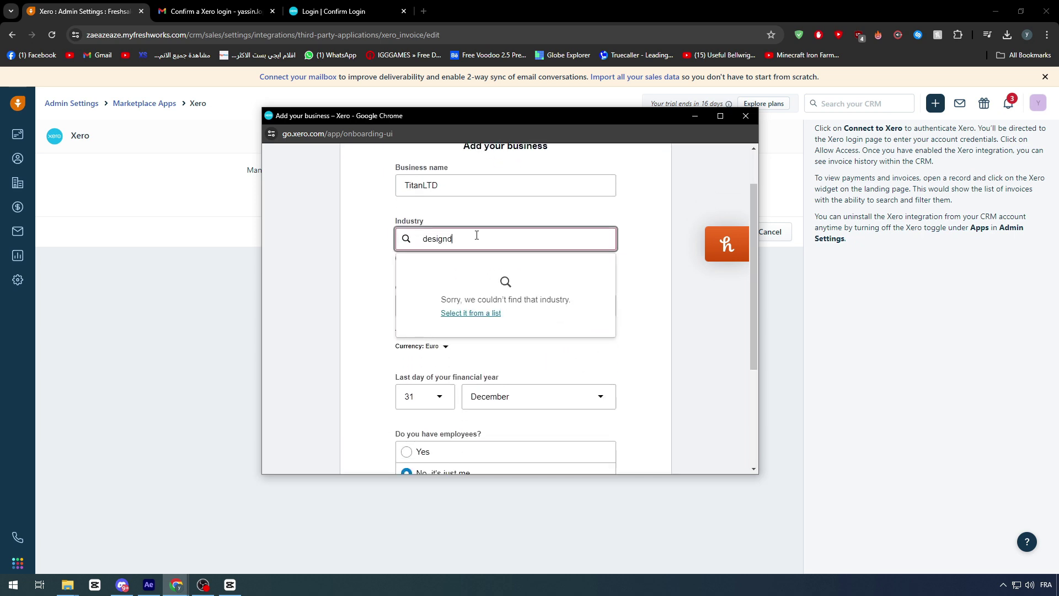
double_click(477, 237)
key("BackSpace")
type("d")
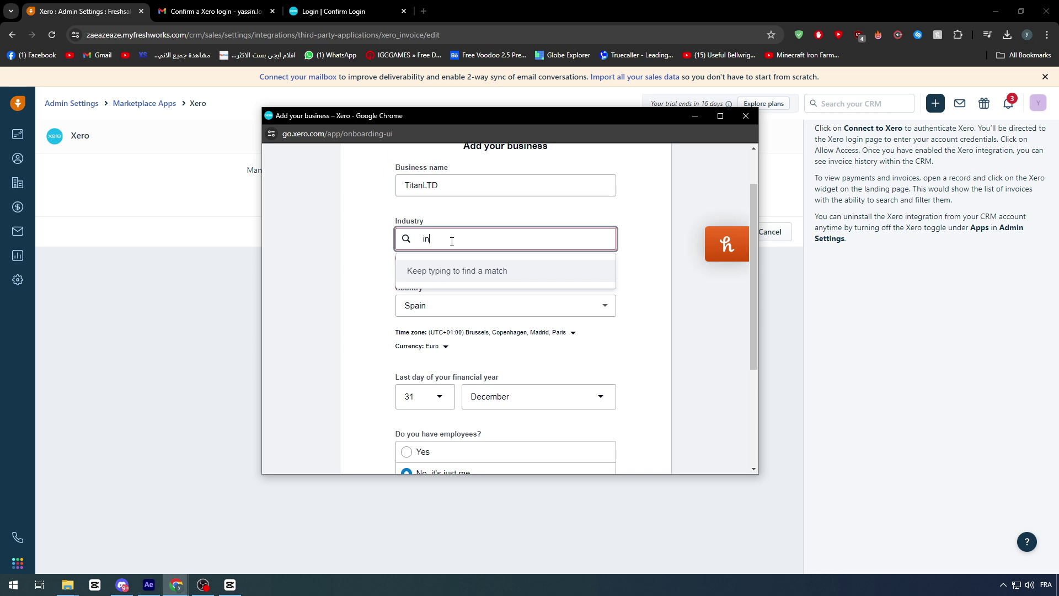
type("ndu")
left_click(449, 284)
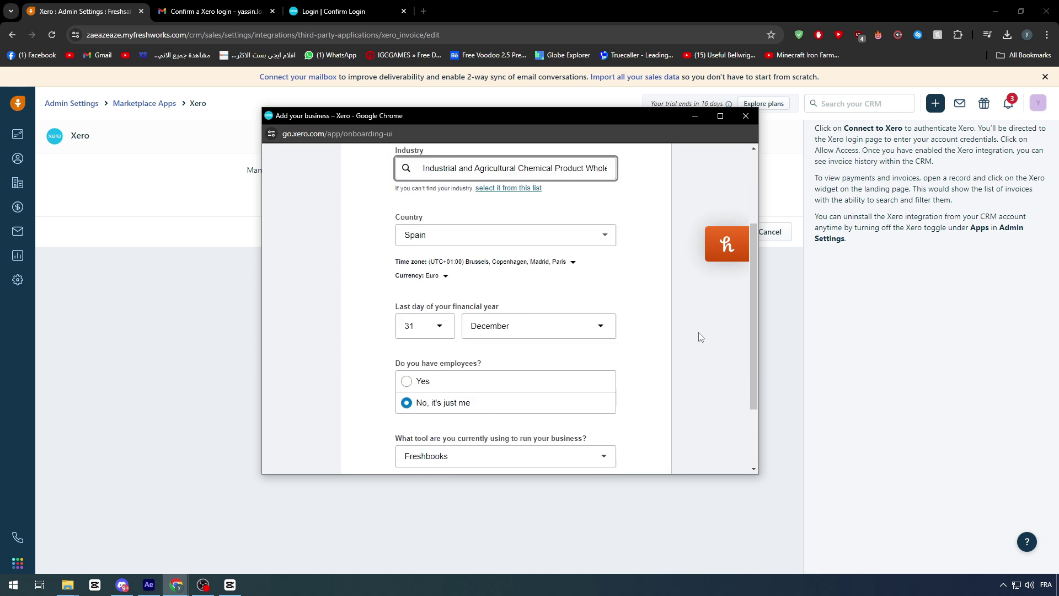
scroll(604, 400, "down", 3)
left_click(603, 399)
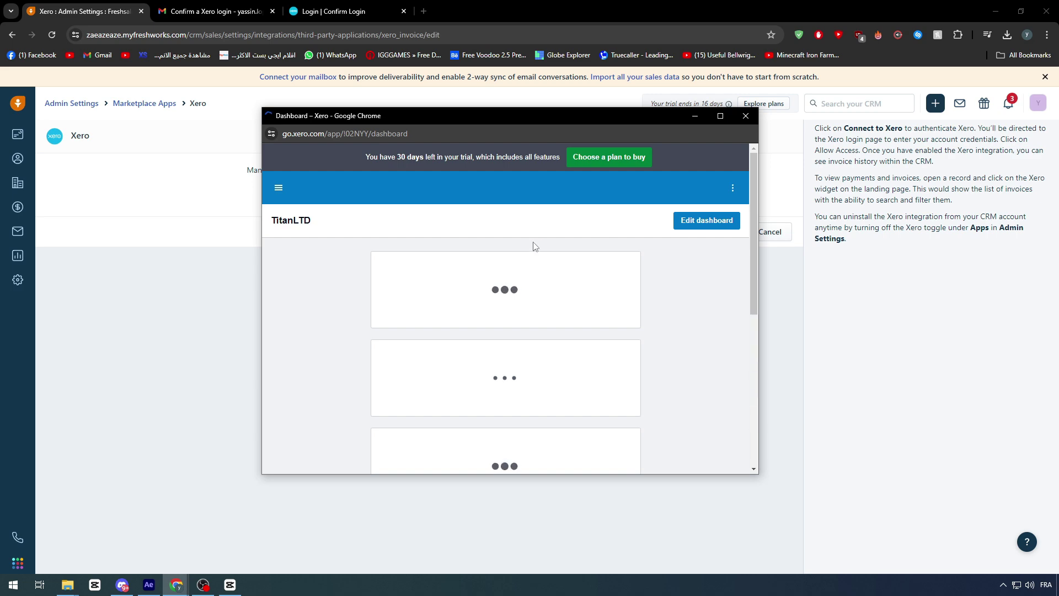
- Review the new TitanLTD trial dashboard, then close the Xero window
scroll(474, 242, "down", 4)
scroll(441, 232, "up", 2)
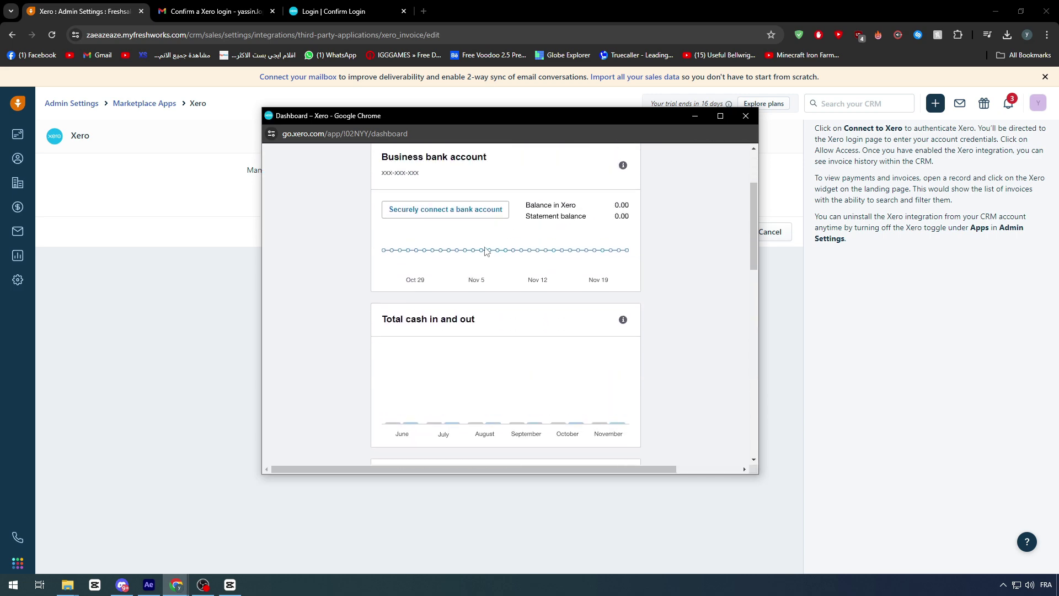
scroll(532, 221, "down", 6)
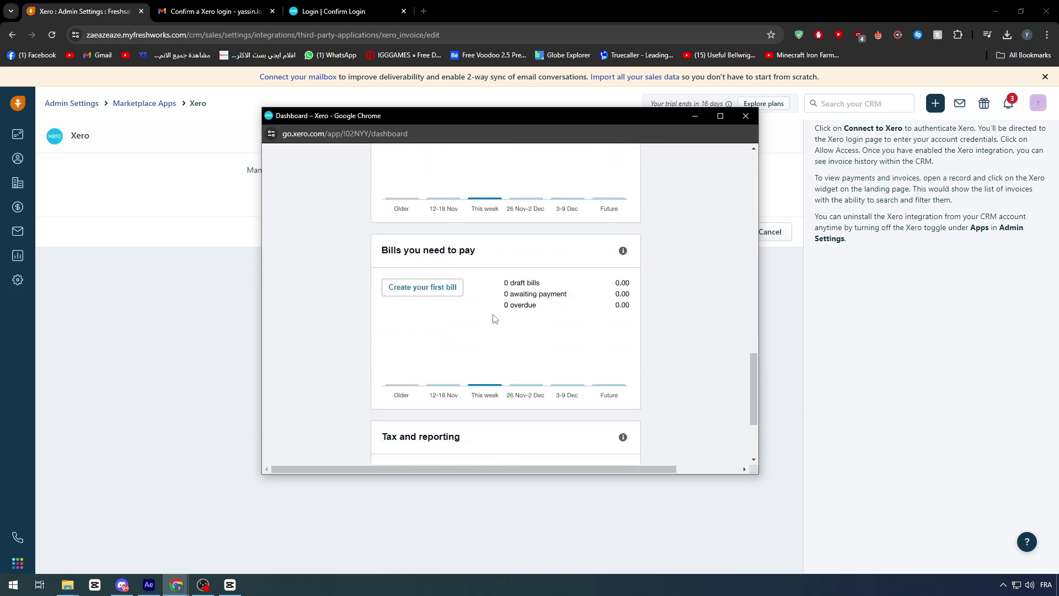
scroll(573, 353, "up", 8)
scroll(573, 353, "up", 4)
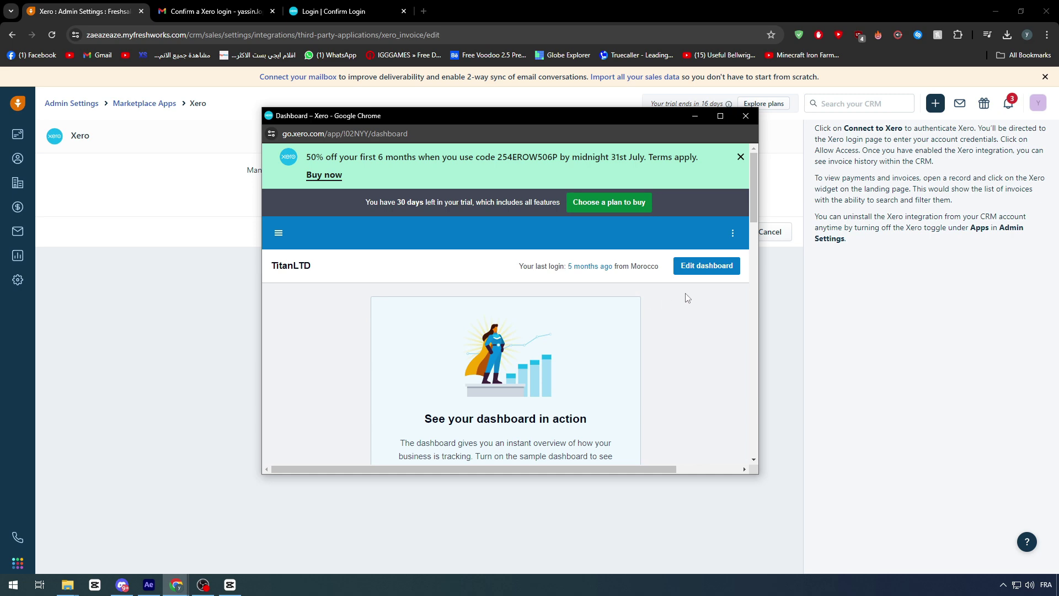
left_click(745, 116)
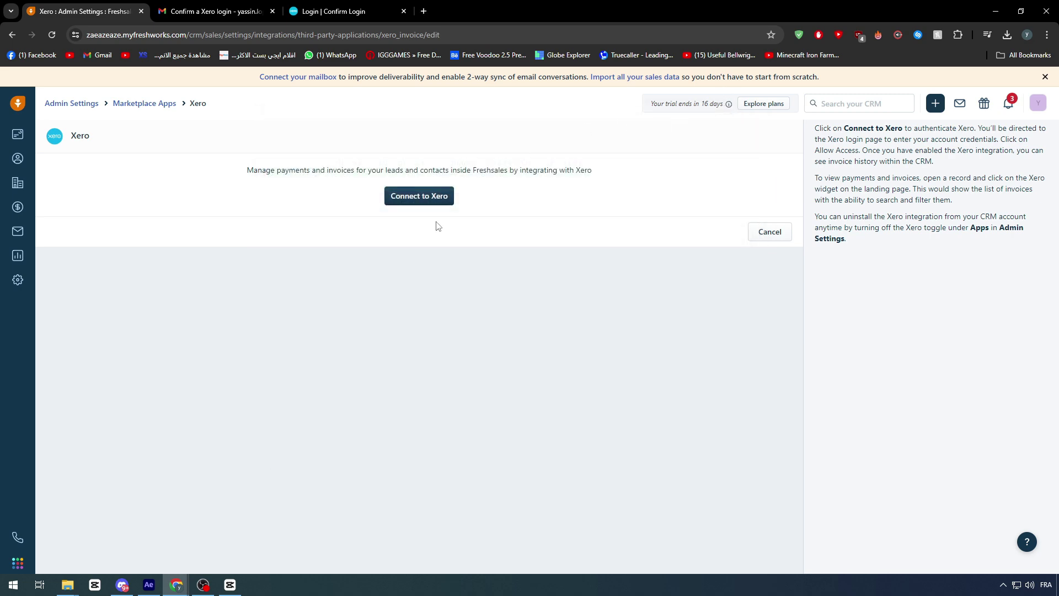
- Connect Freshsales to Xero, allowing access to the TitanLTD organisation
left_click(425, 198)
left_click_drag(375, 12, 641, 128)
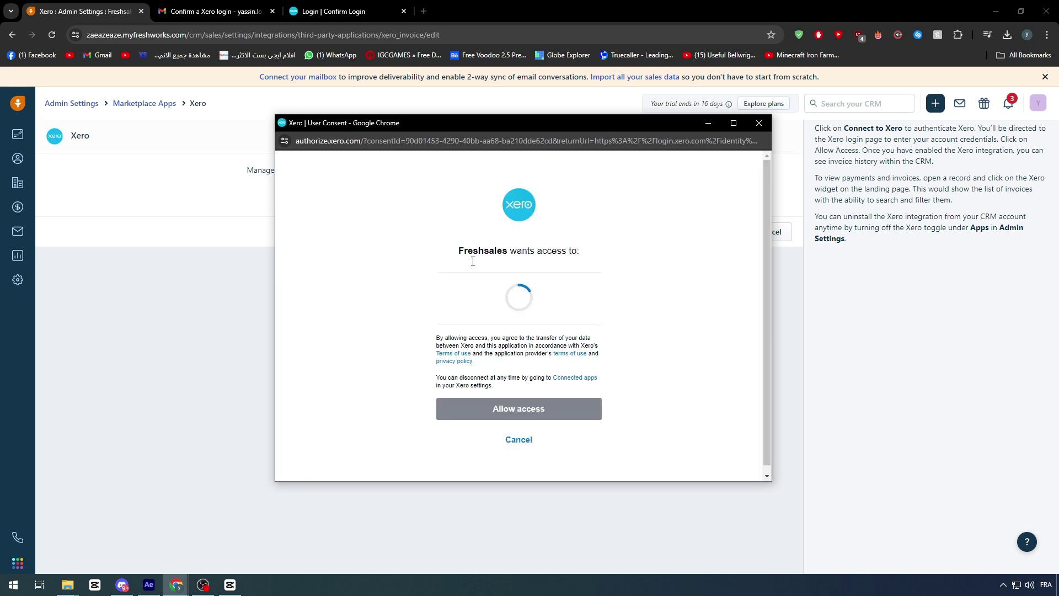
scroll(486, 287, "down", 2)
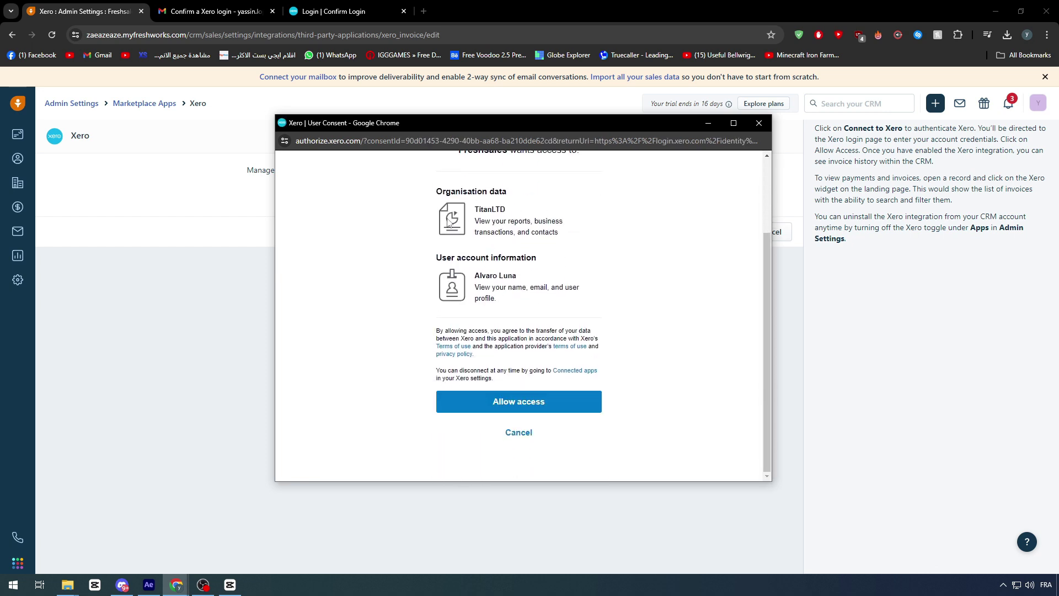
left_click(515, 404)
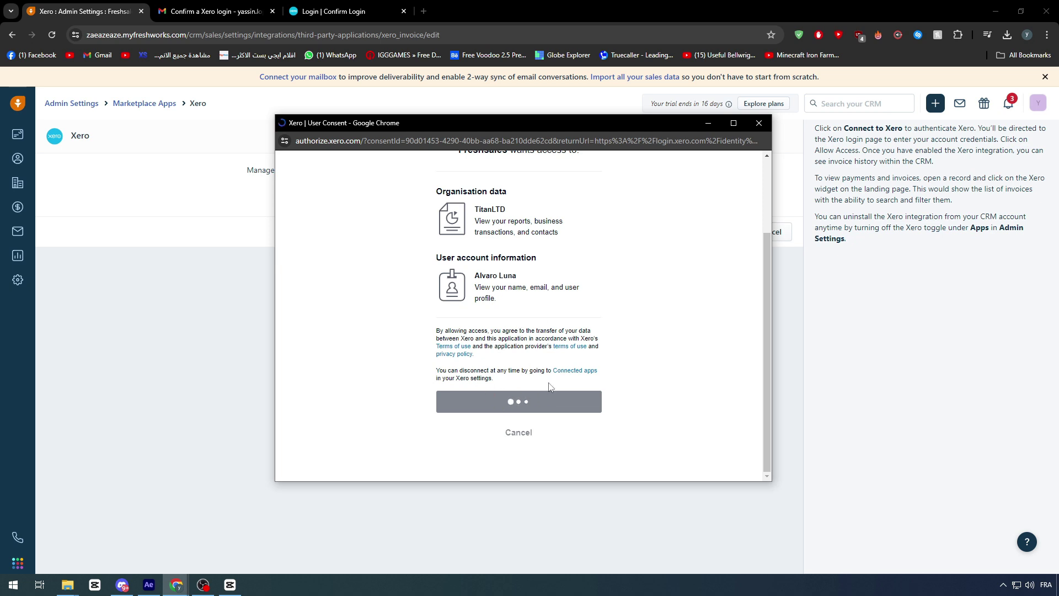
triple_click(483, 218)
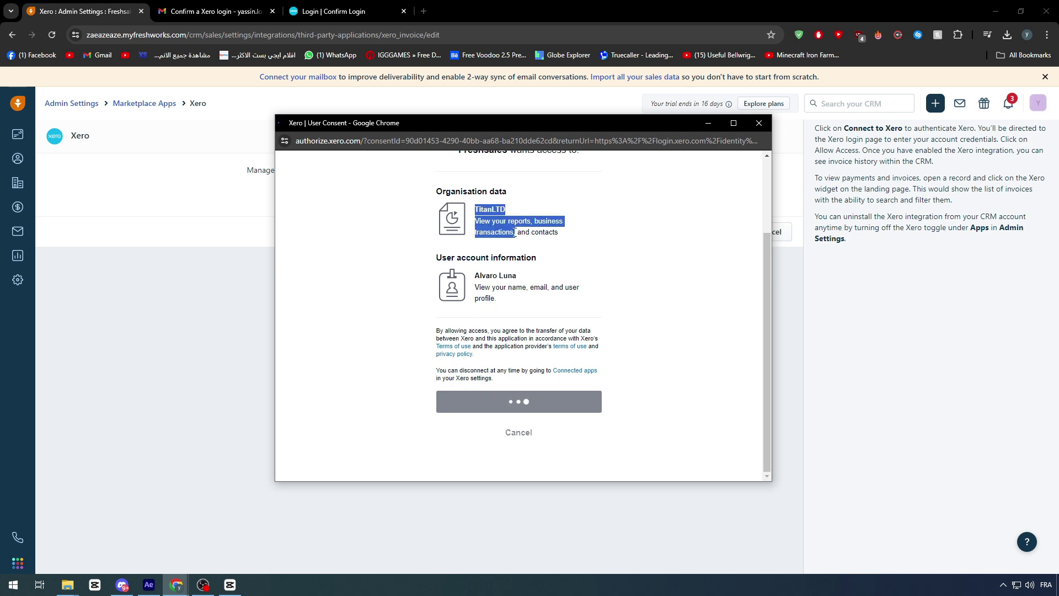
left_click_drag(476, 293, 507, 303)
double_click(484, 275)
left_click(475, 292)
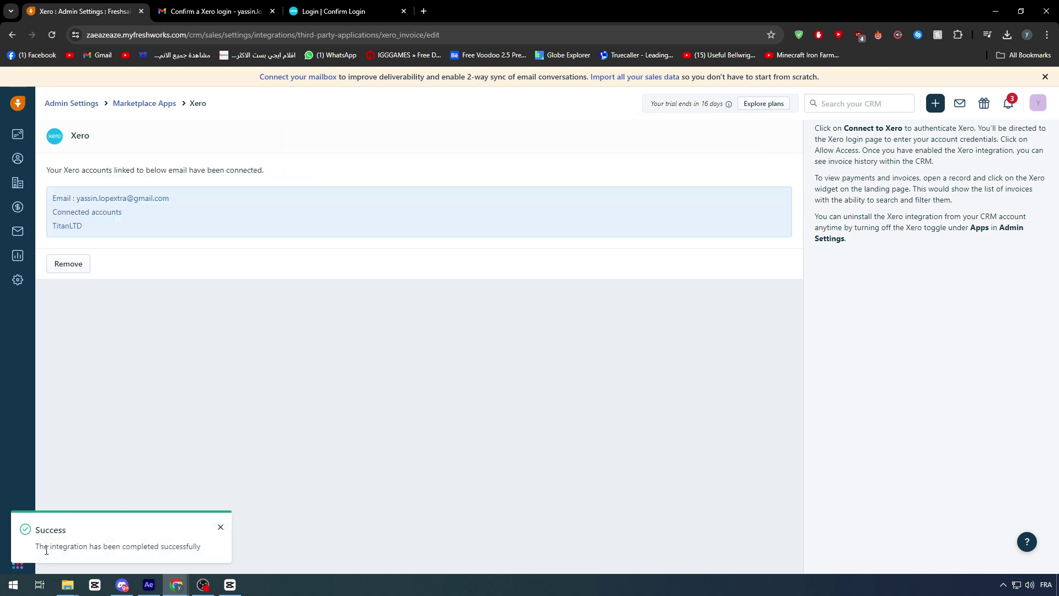
left_click_drag(46, 550, 194, 553)
- Open the first sample contact from the Users list and show its Xero section
left_click(208, 551)
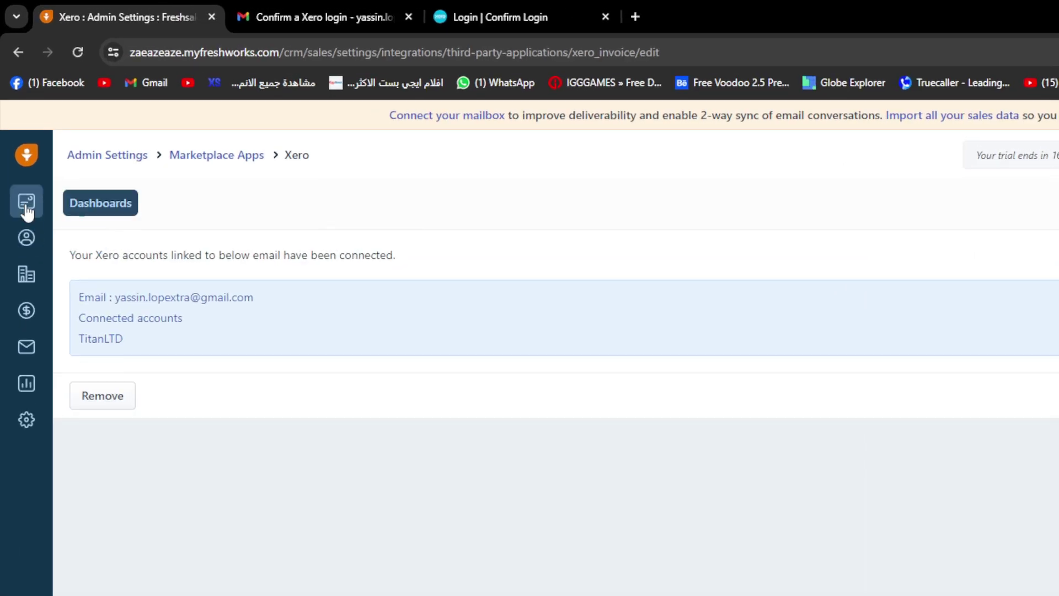
left_click(26, 207)
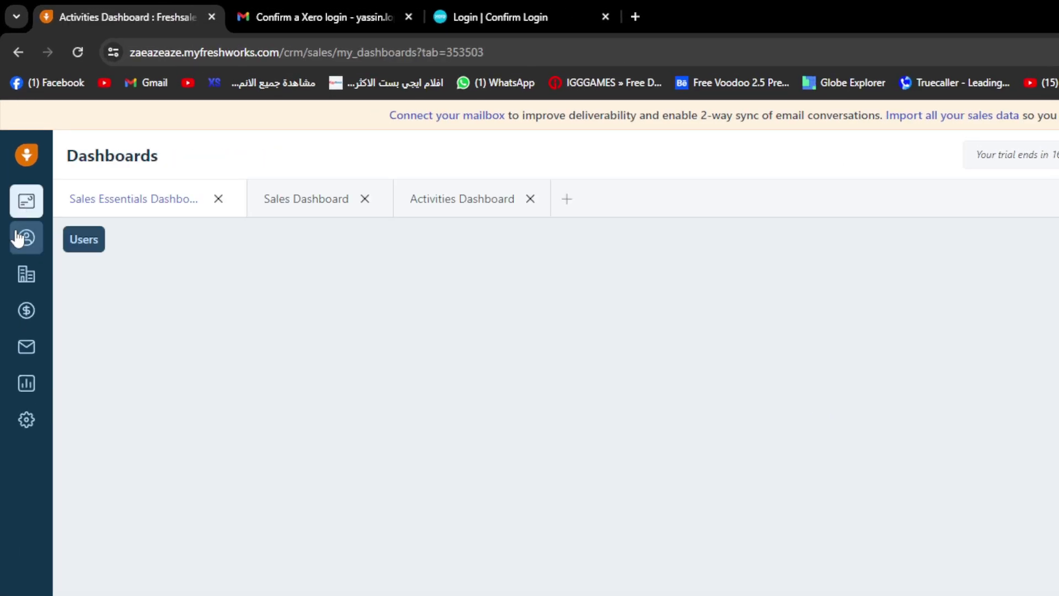
left_click(19, 237)
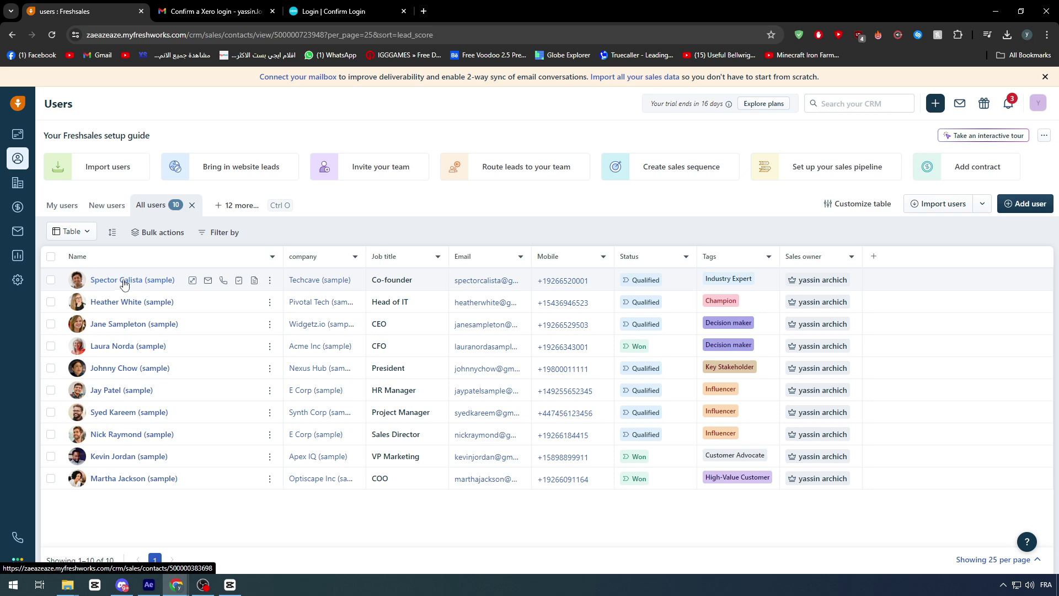
left_click(124, 282)
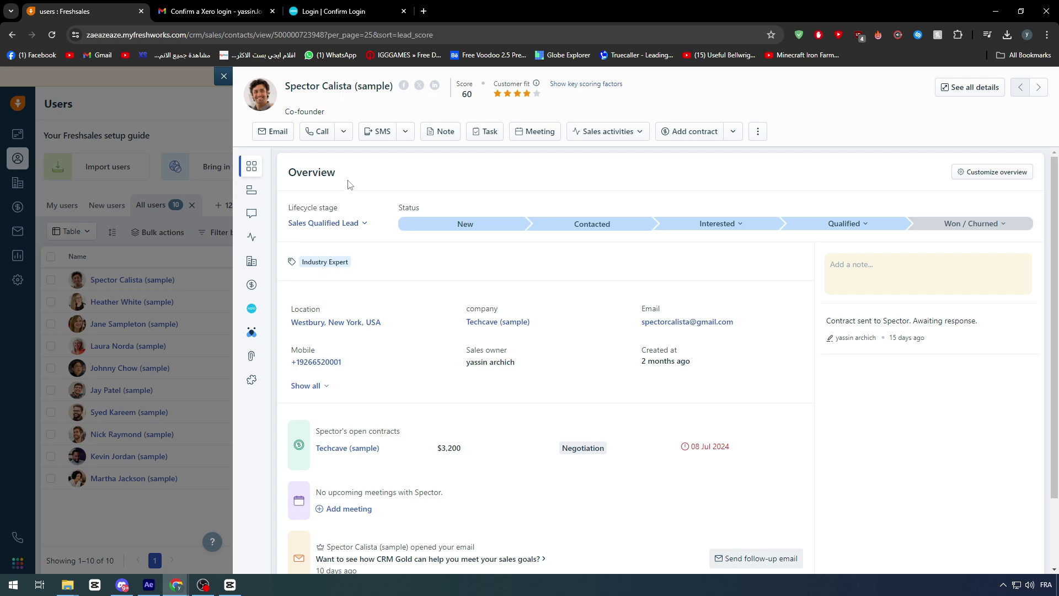
mouse_move(252, 190)
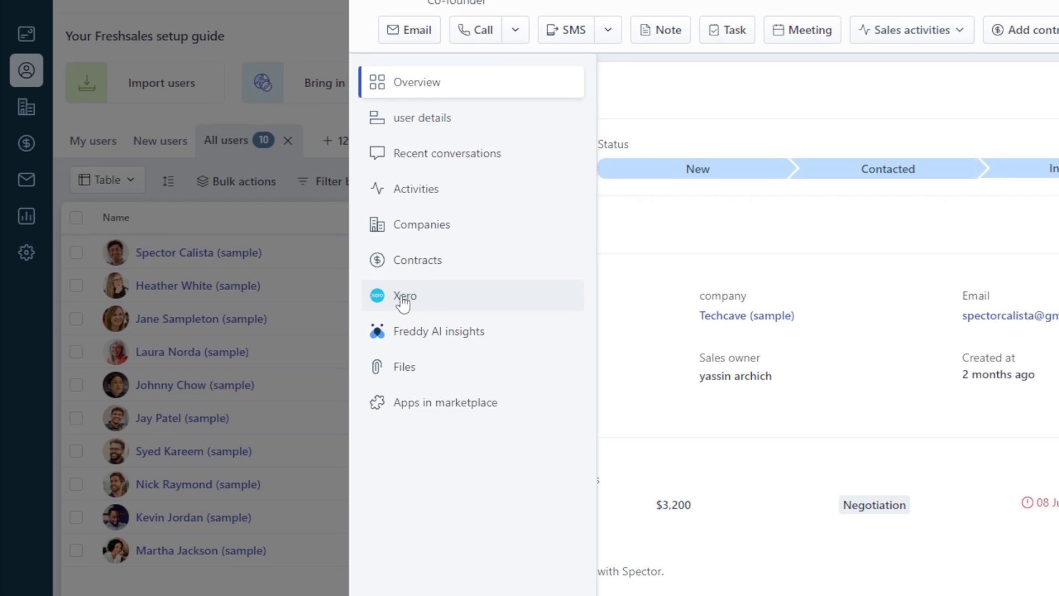
left_click(402, 310)
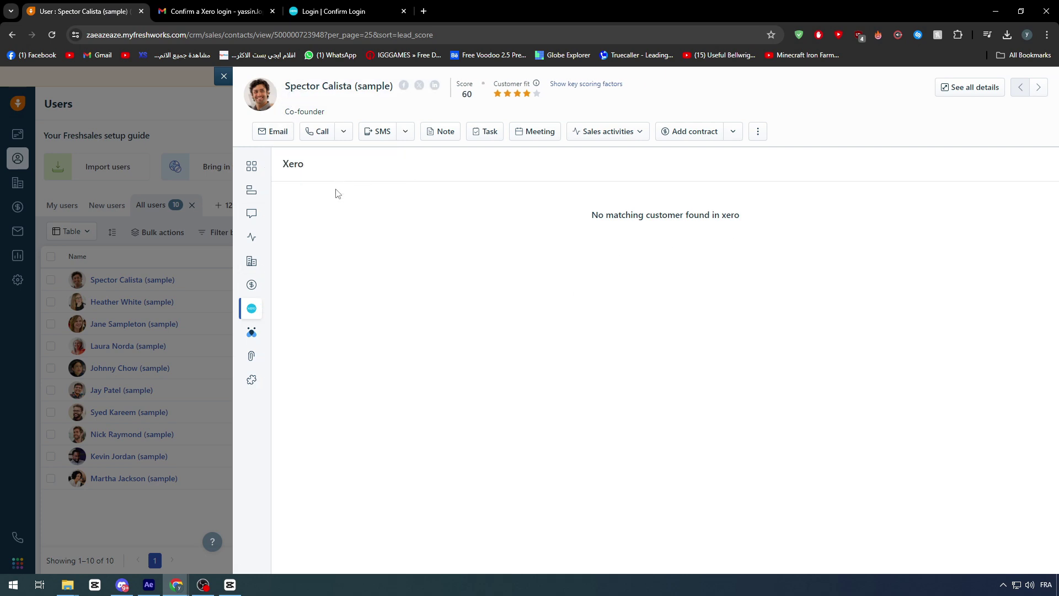
- Return to the Xero organisation, close the Gmail page, and start a new contact from All contacts
left_click(292, 11)
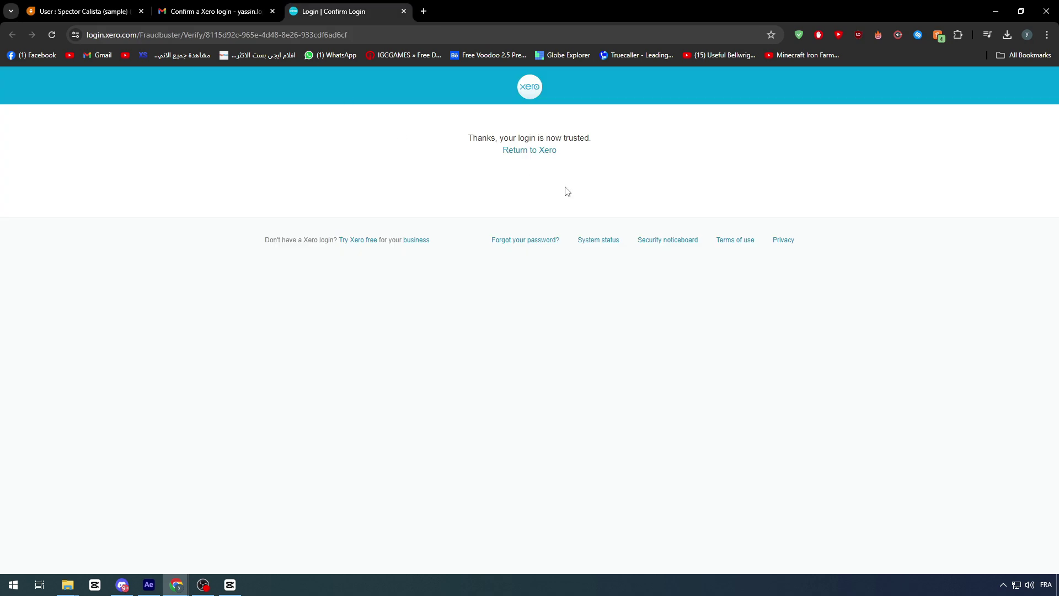
left_click(519, 150)
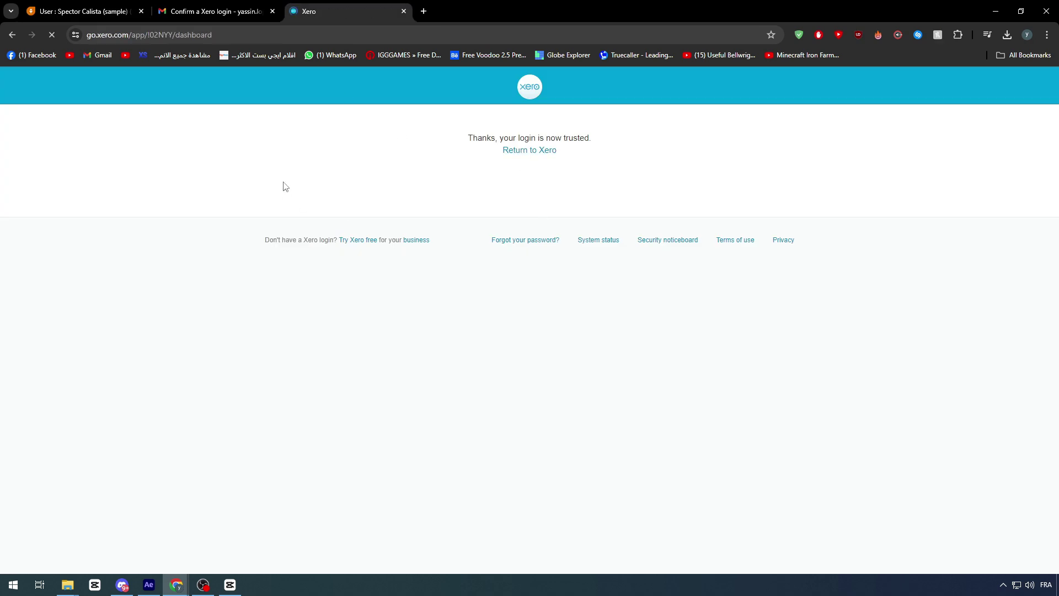
left_click(273, 13)
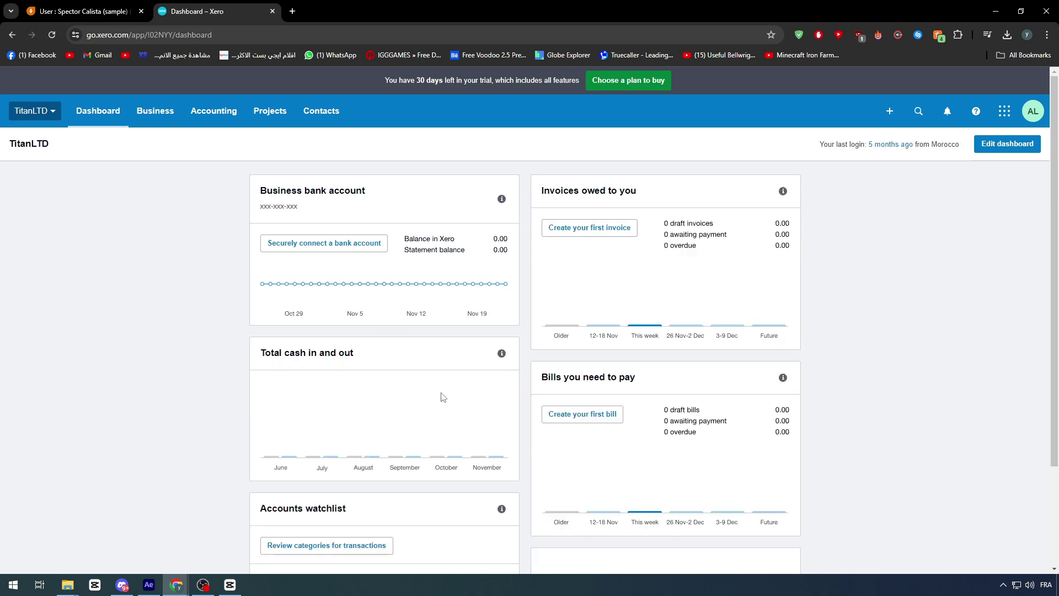
left_click(321, 111)
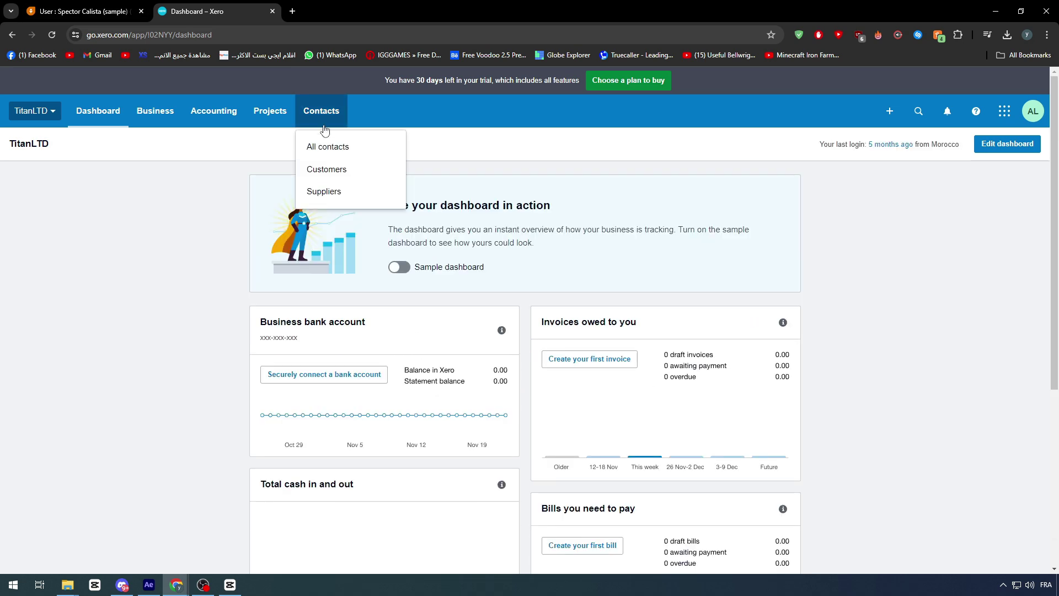
left_click(343, 153)
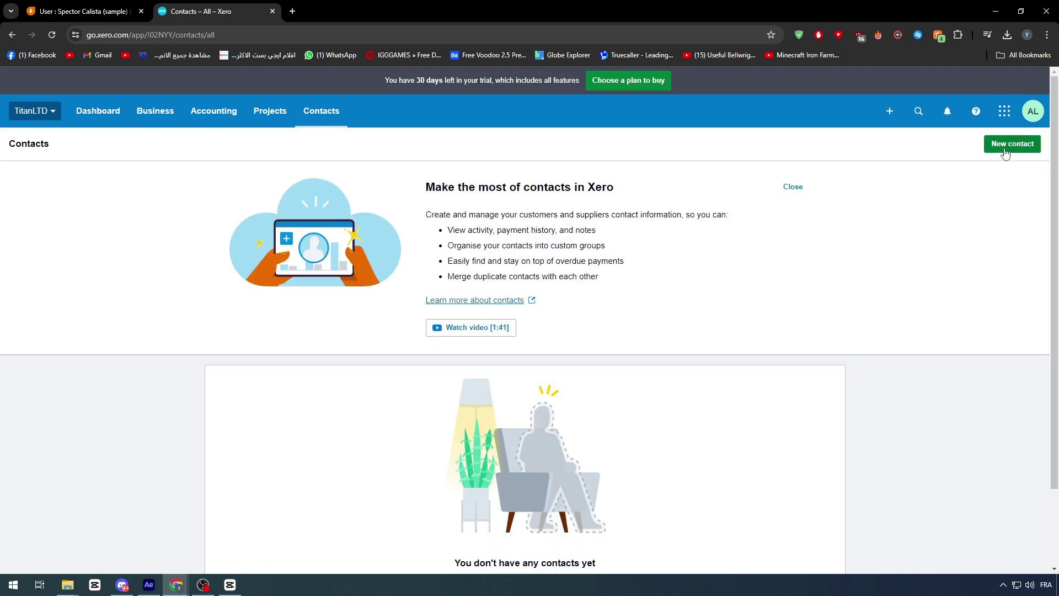
left_click(1004, 148)
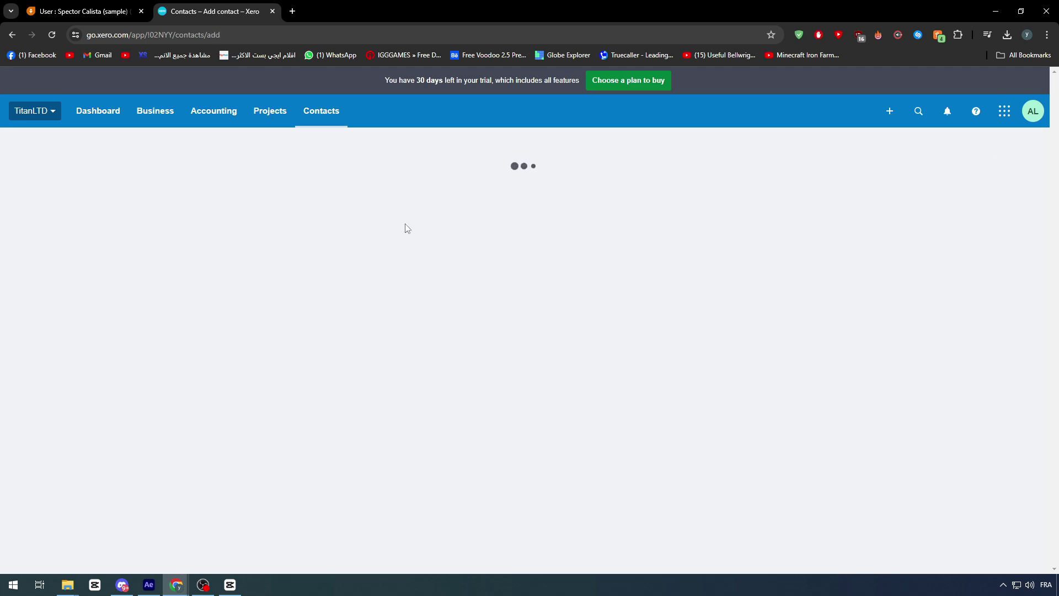
- Remove '(sample)' from the Freshsales contact's last name and copy the first name
left_click(114, 4)
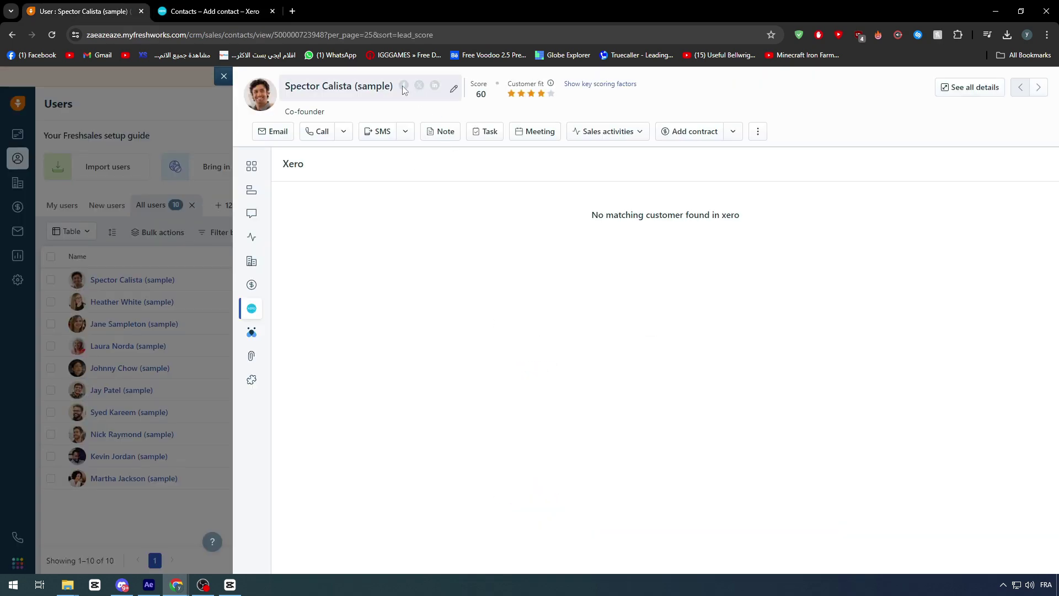
triple_click(345, 87)
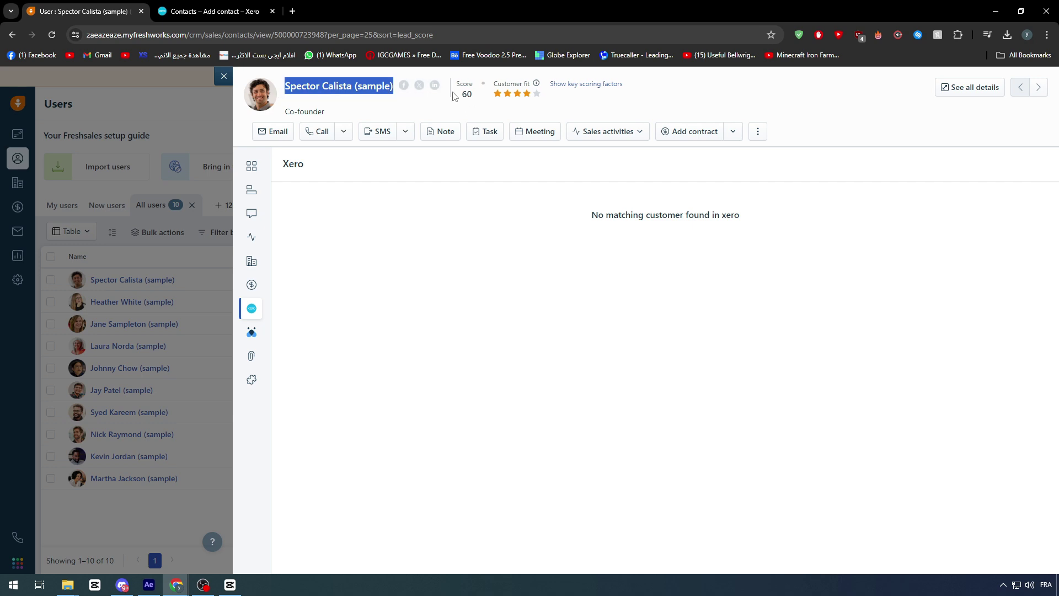
left_click(450, 90)
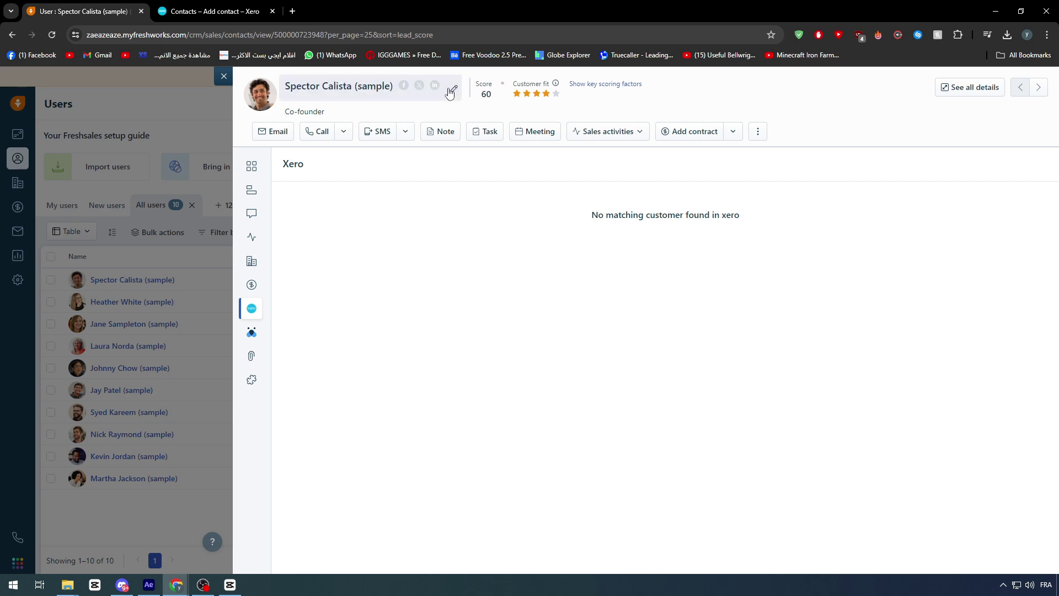
double_click(388, 88)
double_click(465, 92)
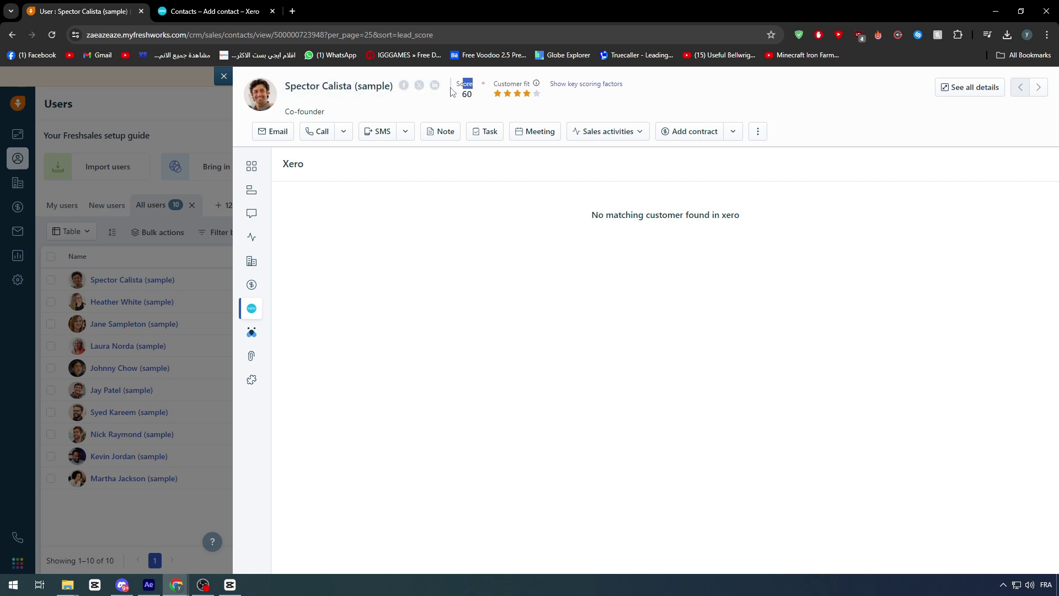
left_click(452, 95)
triple_click(353, 87)
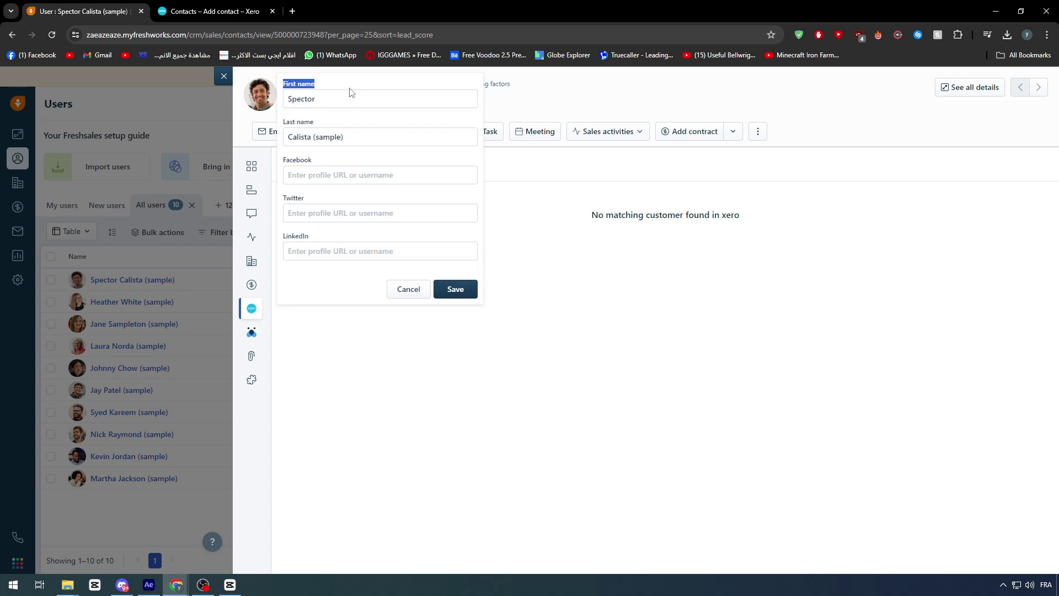
left_click(336, 101)
key("ctrl+c")
- Paste the first name as Xero's contact name, then take the last name from Freshsales
left_click(215, 12)
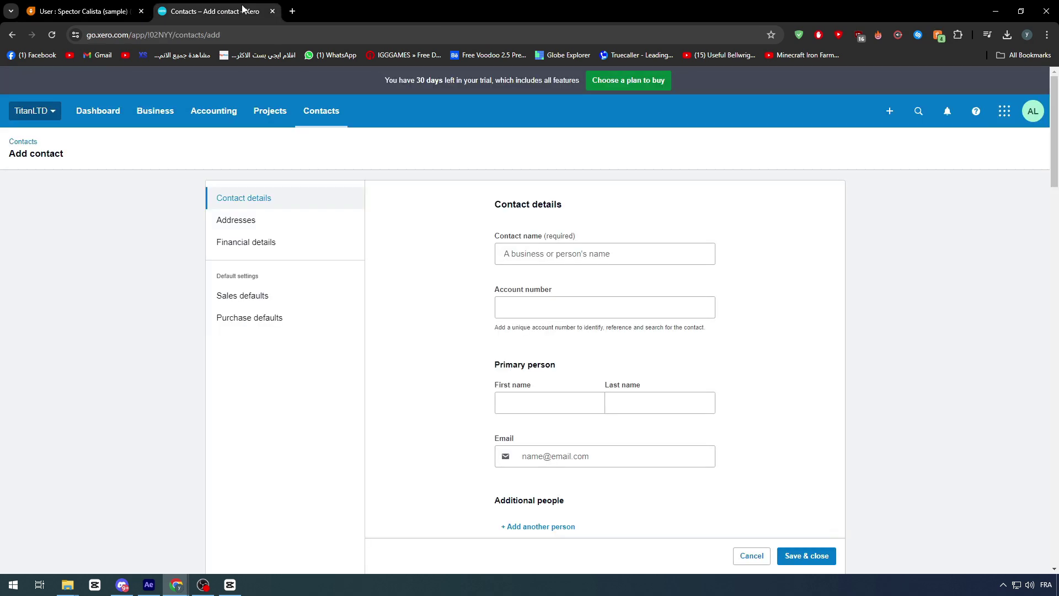
left_click(546, 253)
key("ctrl+v")
left_click(102, 7)
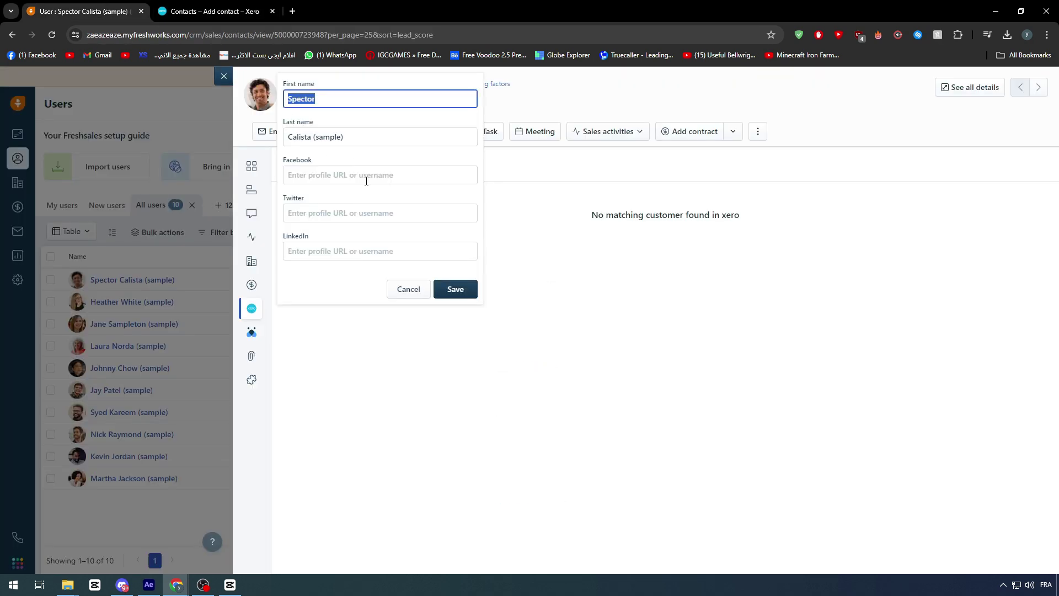
left_click_drag(311, 136, 378, 142)
left_click(373, 139)
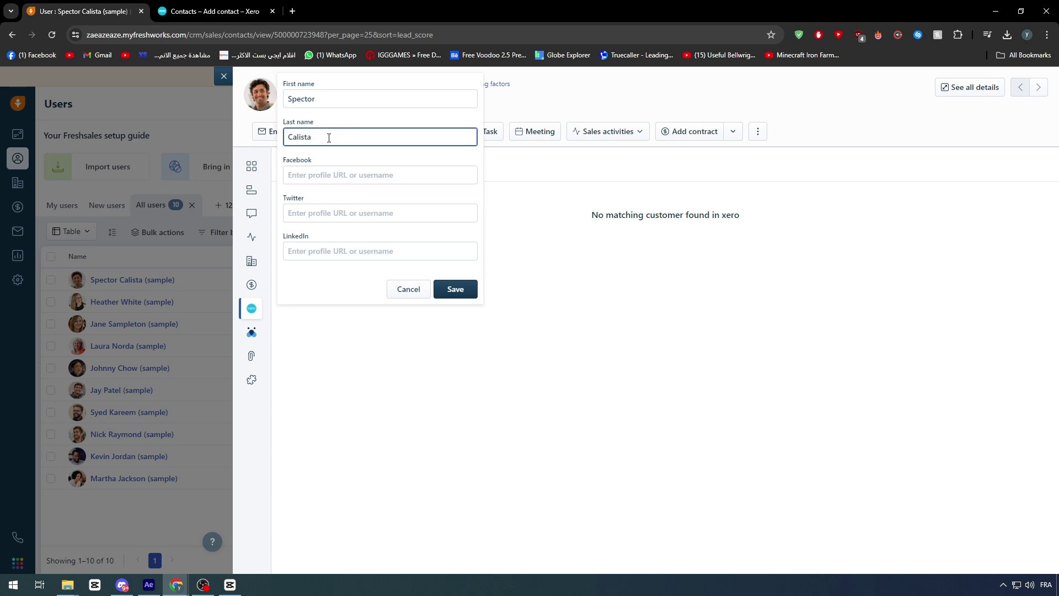
- Paste the last name into Xero and fill the primary person's first name
left_click(215, 12)
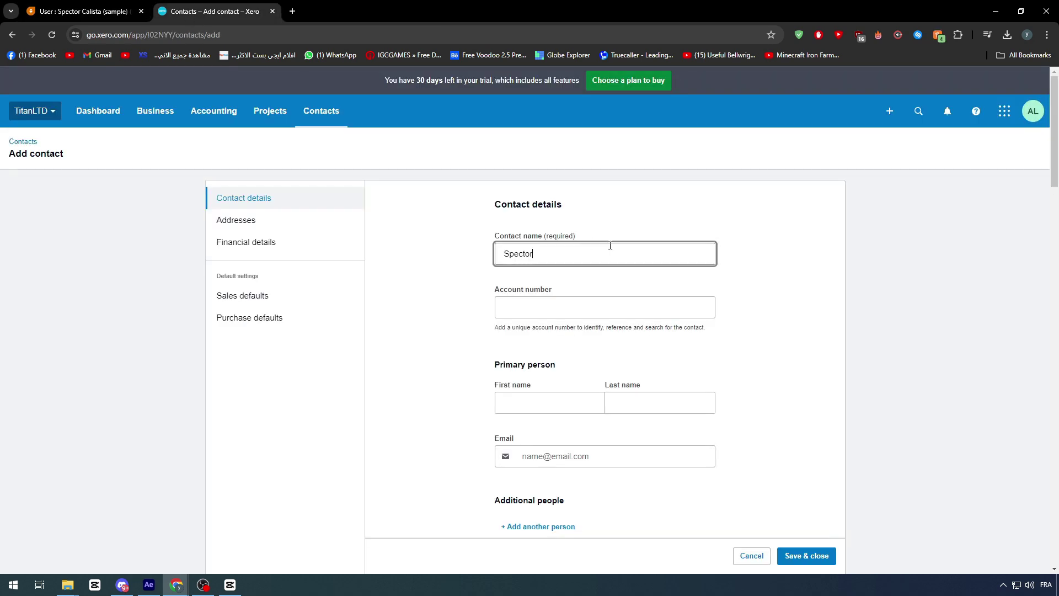
left_click(551, 301)
key("ctrl+v")
left_click(574, 253)
key("ctrl+a")
key("ctrl+c")
left_click(546, 400)
key("ctrl+v")
- Fill the primary person's last name and set the account number to 00000001
left_click(531, 307)
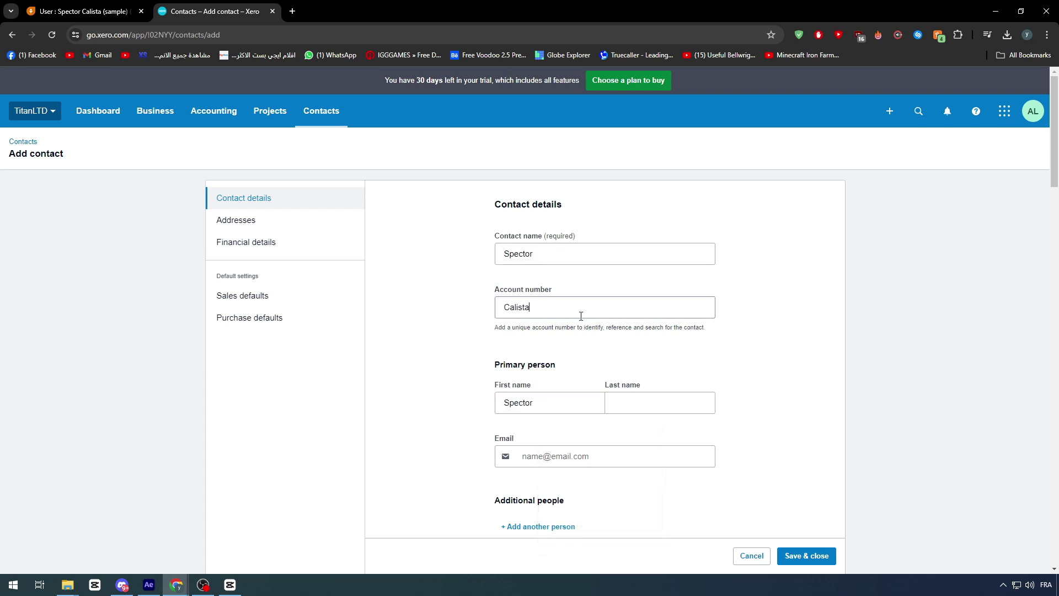
key("ctrl+a")
key("ctrl+c")
left_click(622, 385)
key("ctrl+v")
left_click(518, 307)
key("ctrl+a")
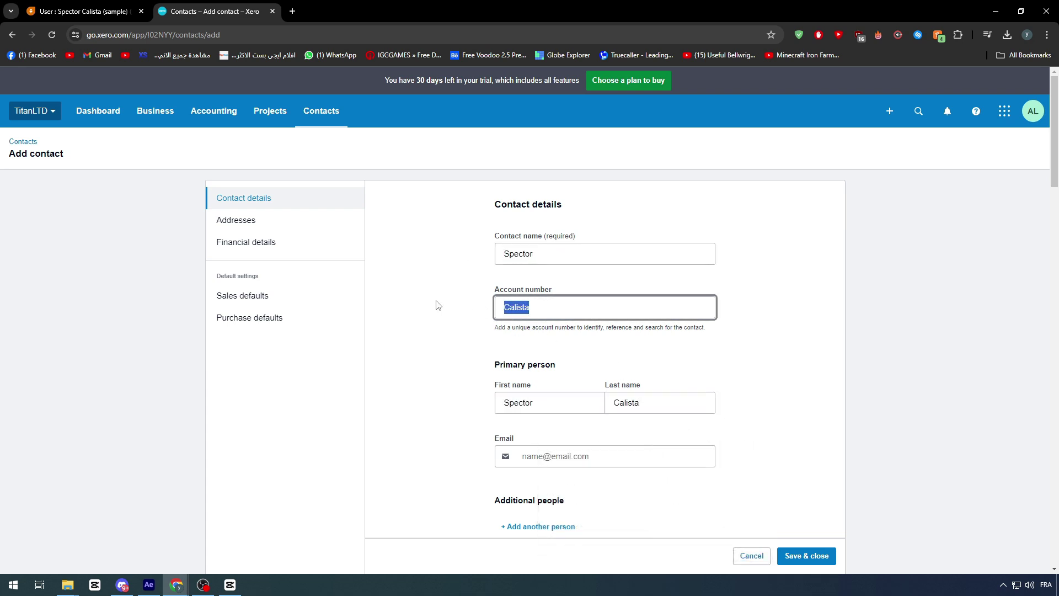
type("00000001")
left_click(451, 308)
scroll(545, 395, "down", 2)
- Copy the contact's e-mail address from Freshsales into Xero's e-mail field
key("ctrl+shift+Tab")
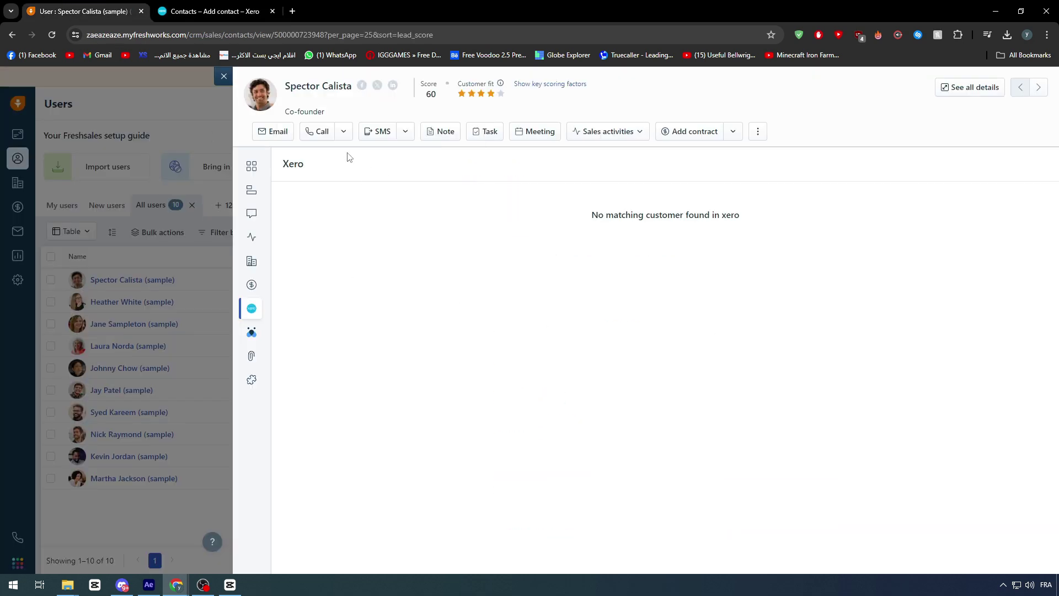
left_click(250, 169)
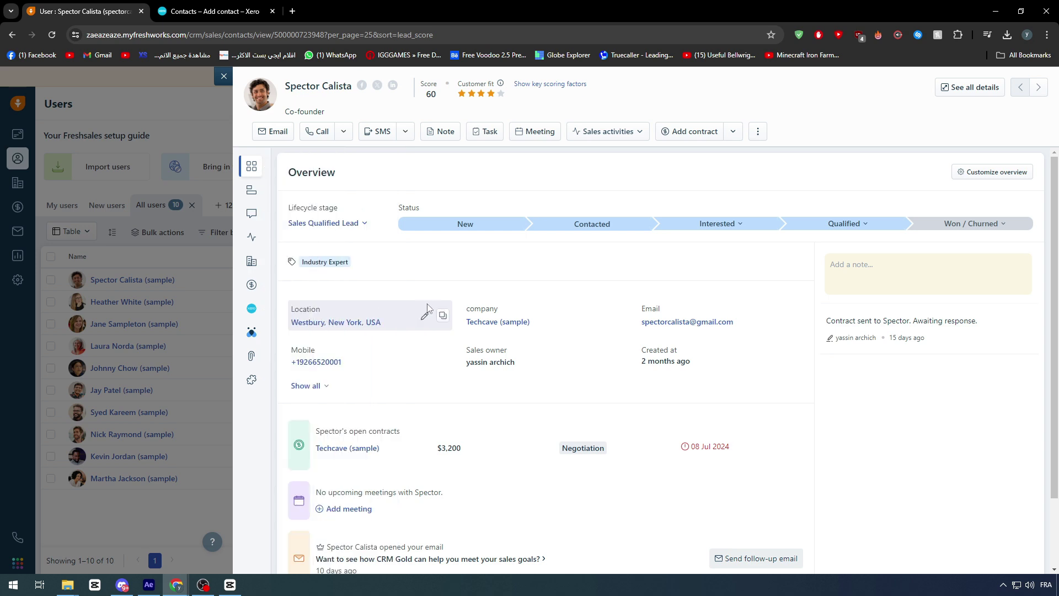
left_click_drag(641, 325, 737, 323)
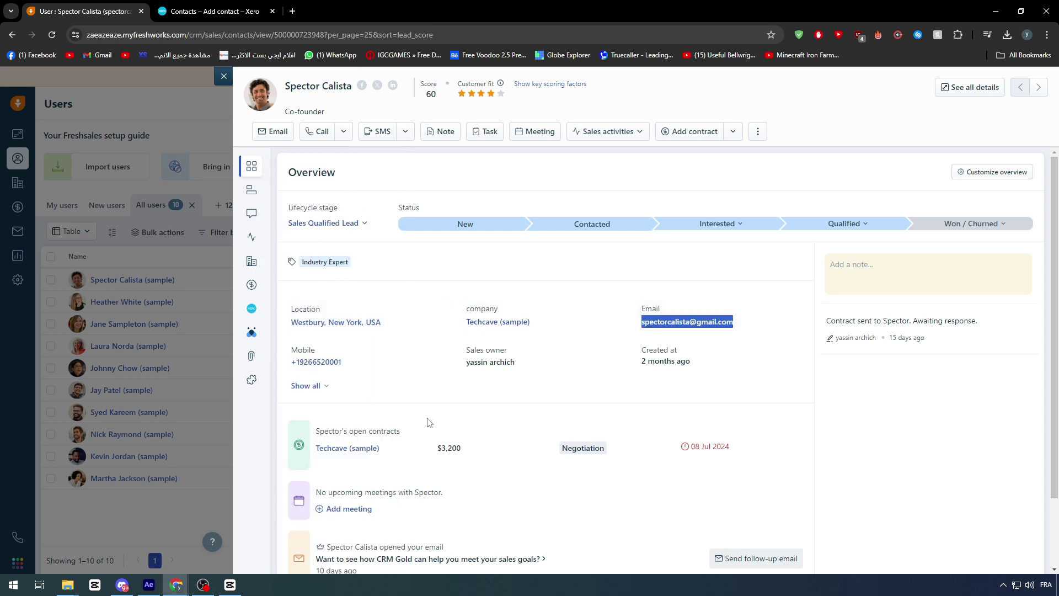
key("ctrl+Tab")
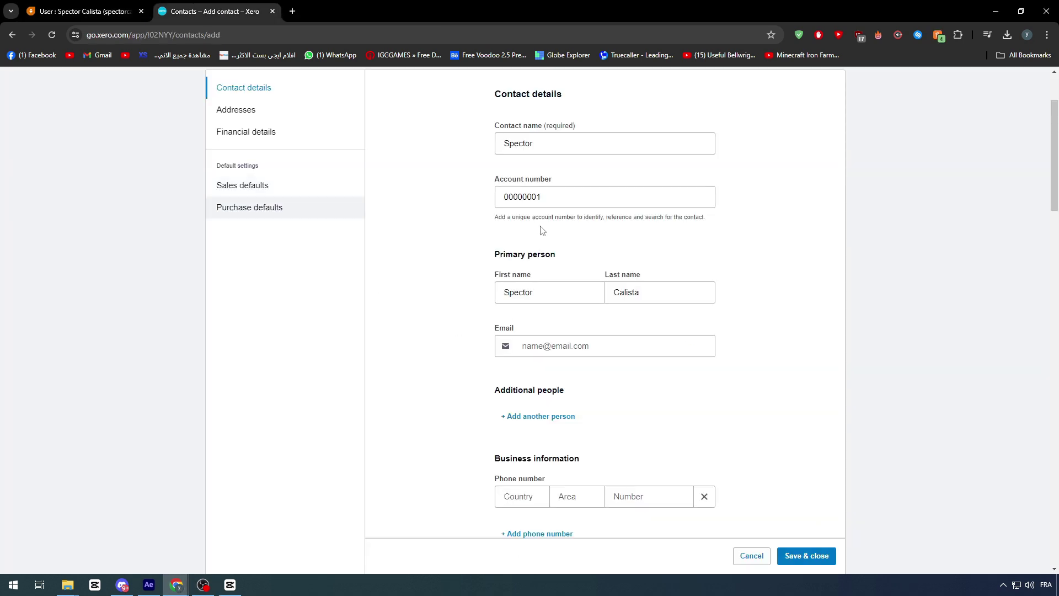
left_click(551, 346)
key("ctrl+v")
left_click(411, 331)
scroll(489, 402, "down", 3)
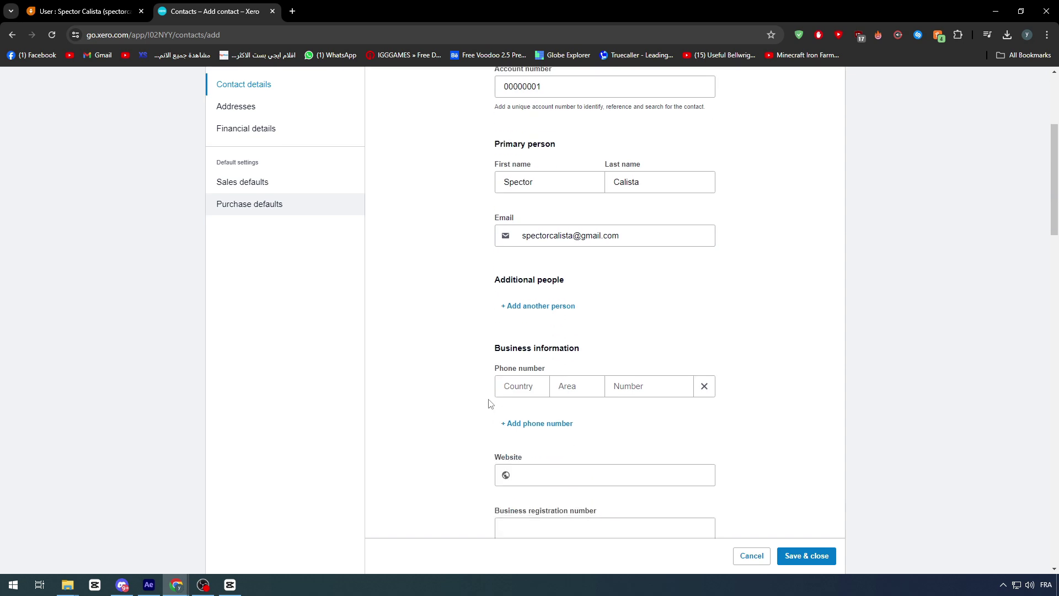
key("ctrl+Tab")
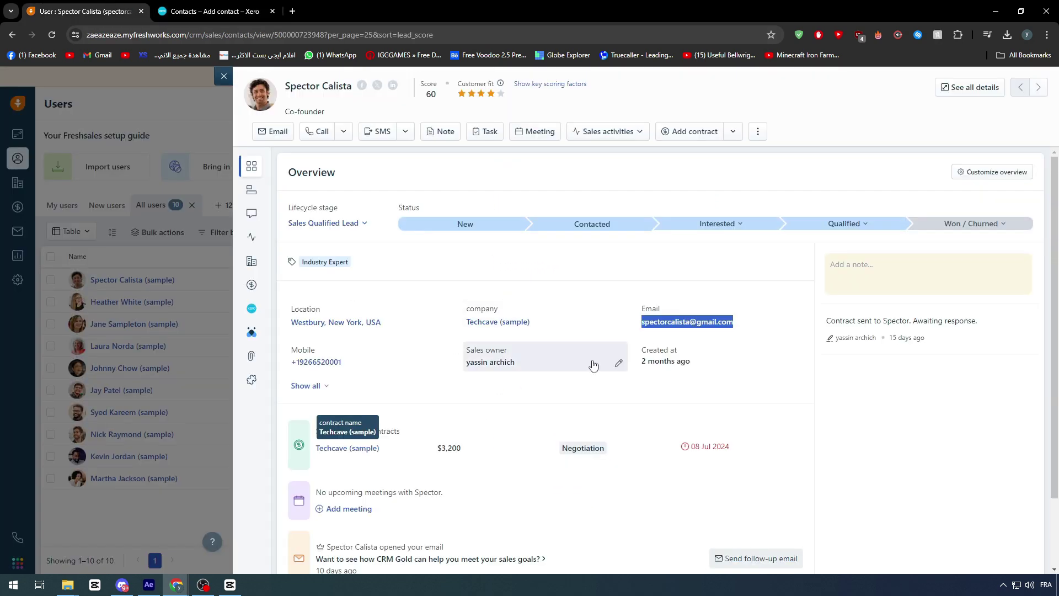
left_click_drag(350, 366, 291, 364)
key("ctrl+Tab")
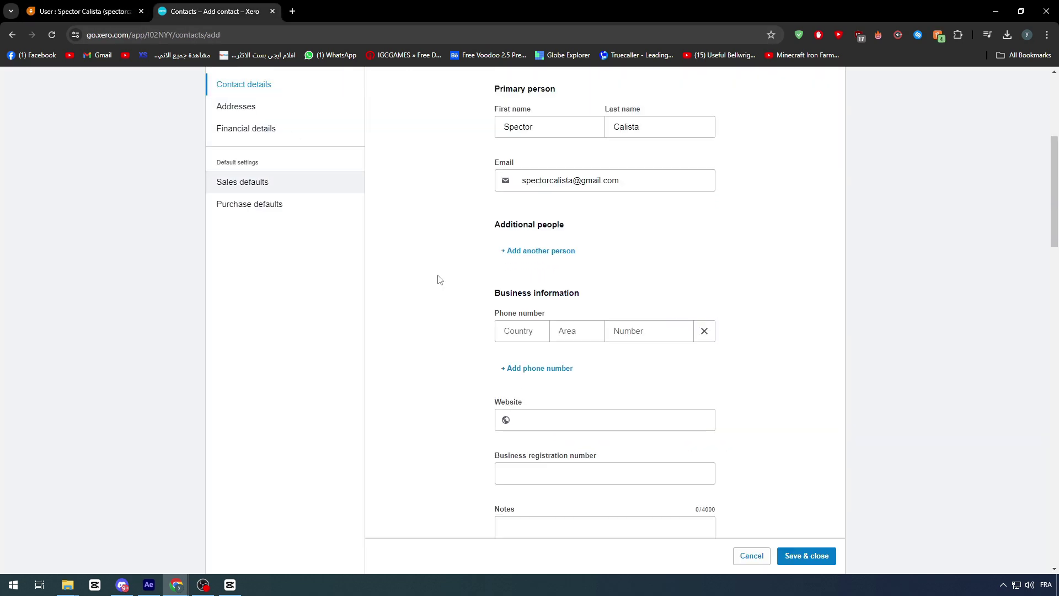
left_click(648, 331)
left_click(543, 409)
left_click(629, 331)
left_click(624, 293)
scroll(617, 303, "down", 5)
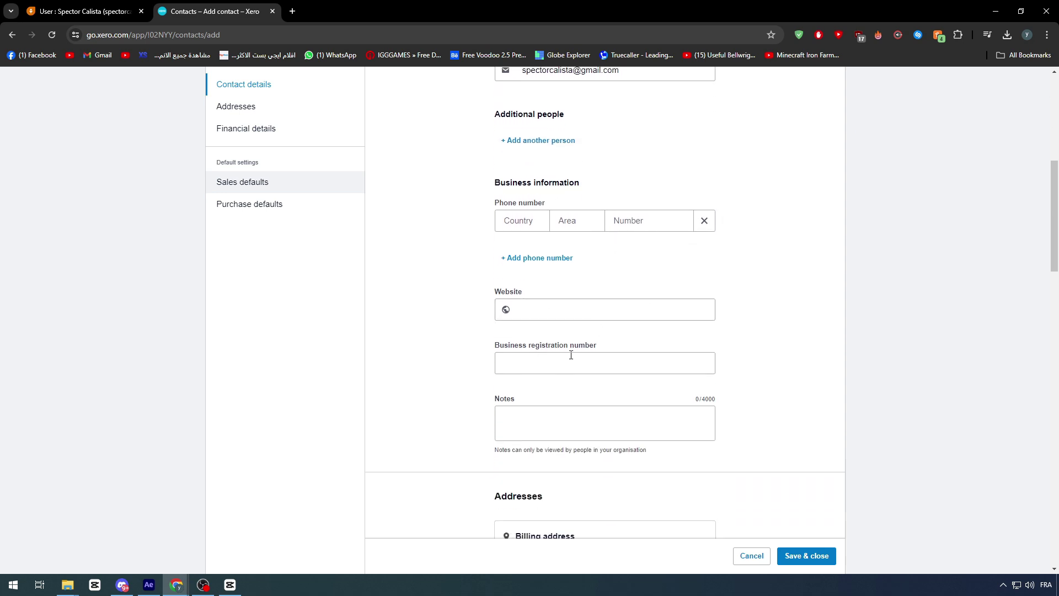
scroll(564, 364, "down", 7)
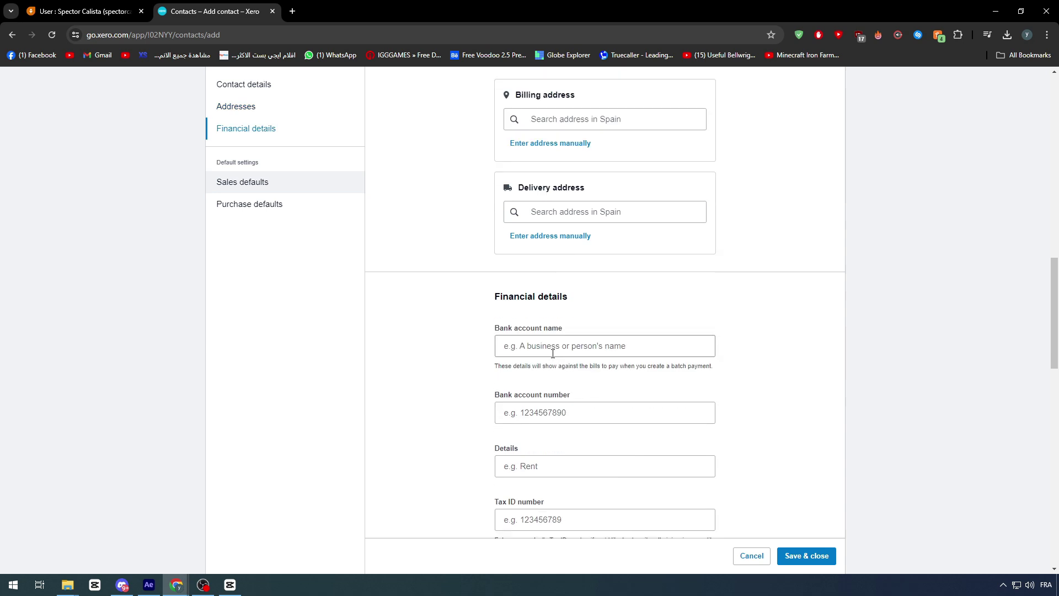
key("ctrl+f")
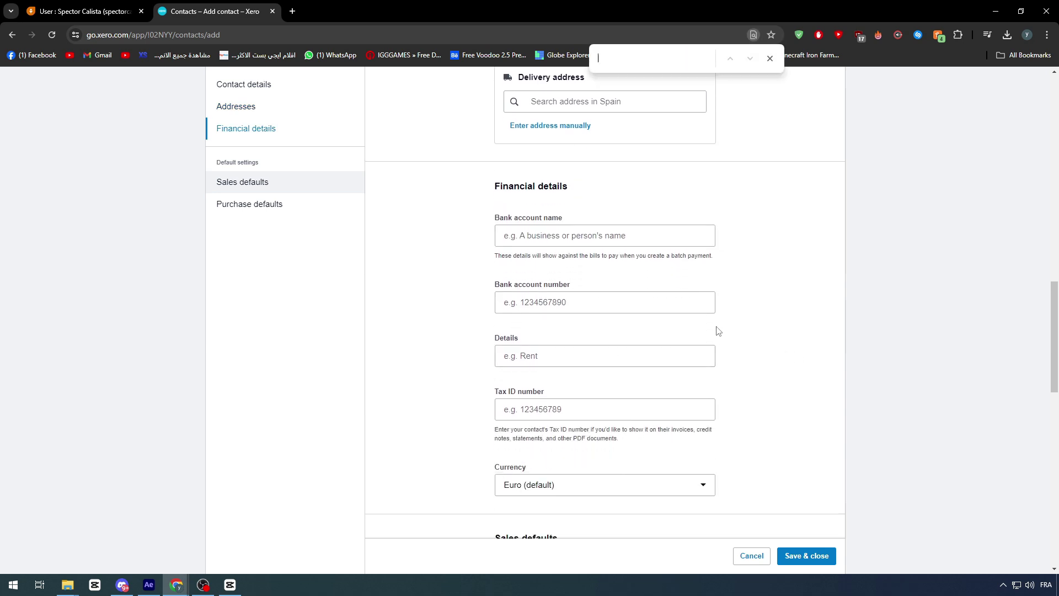
- Enter the contact's business phone number with country usa and area code +1
type("PHONE")
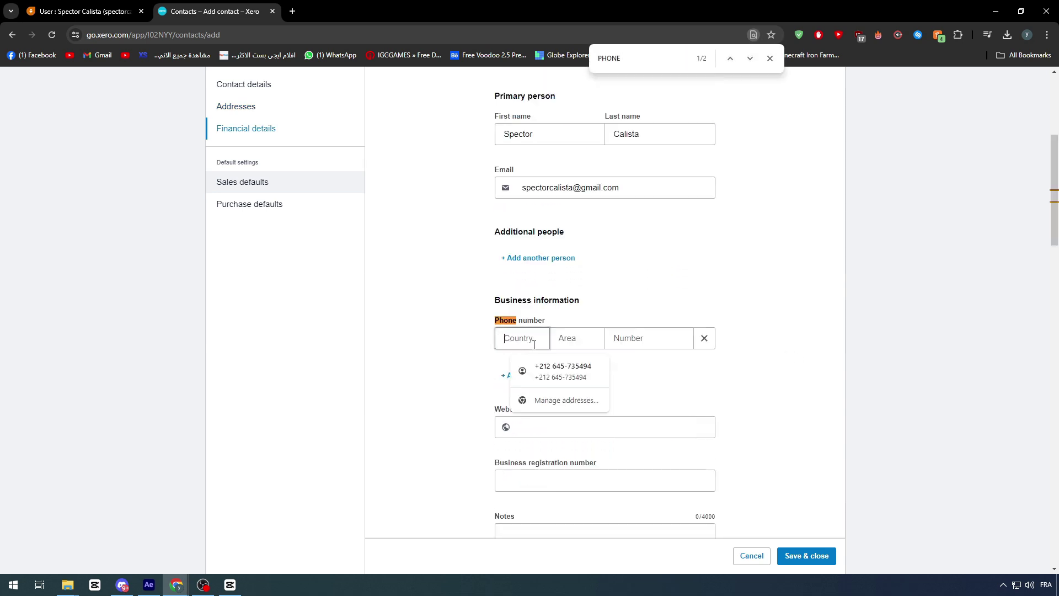
left_click(651, 337)
left_click(617, 338)
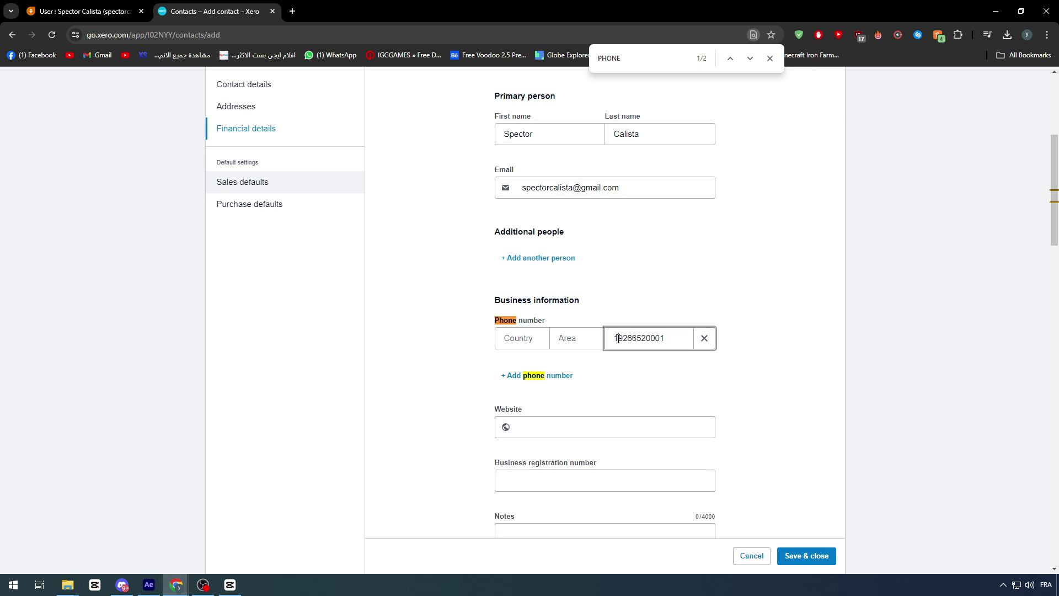
key("BackSpace")
left_click(552, 338)
left_click(534, 343)
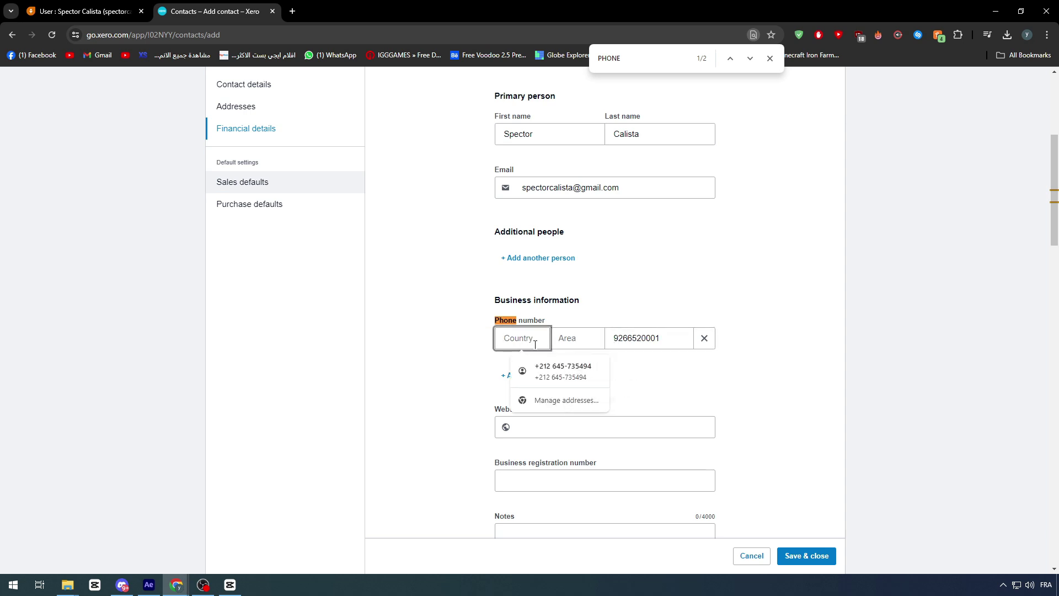
type("usa")
left_click(583, 342)
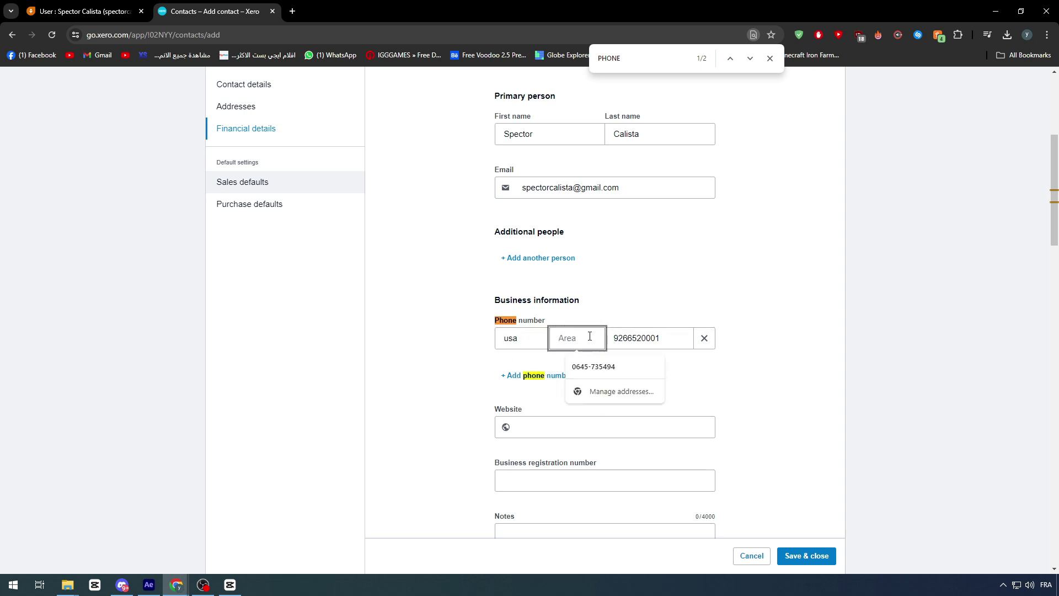
type("+1")
left_click(680, 348)
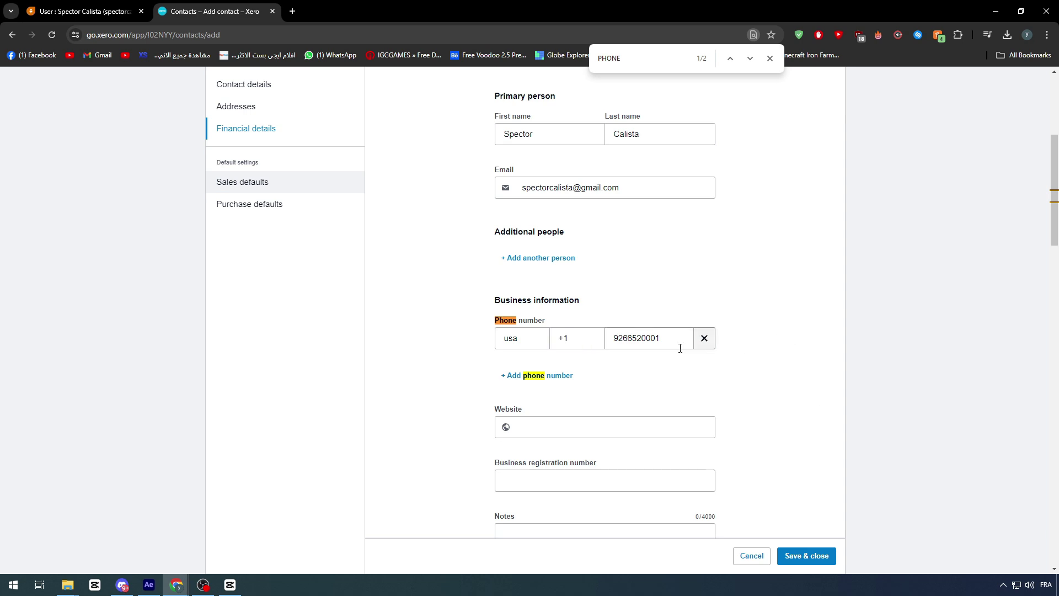
left_click(505, 344)
- Add a Mobile phone row, then remove it again, leaving it empty
left_click(538, 375)
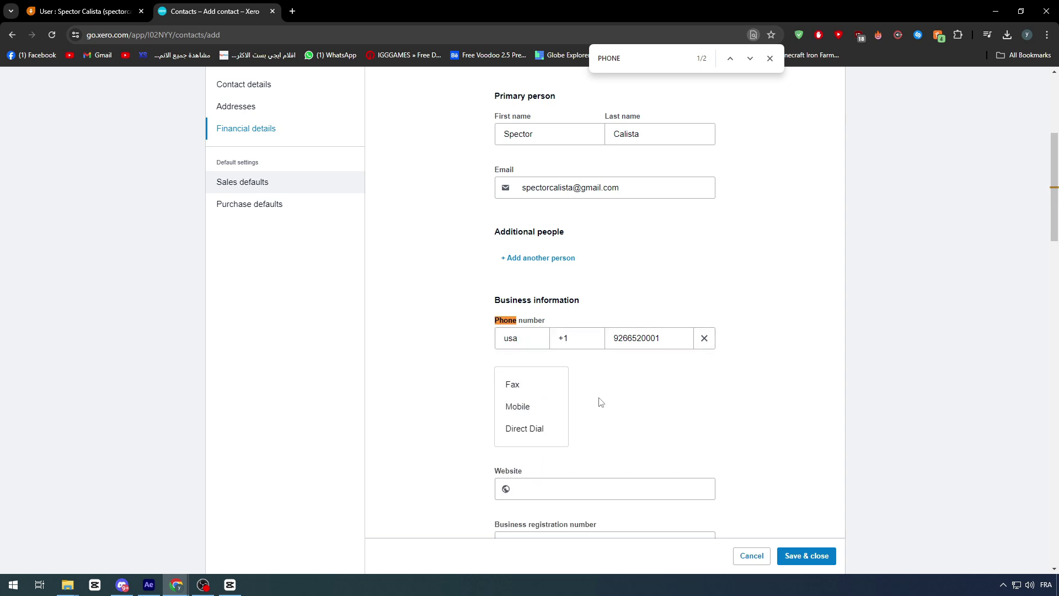
left_click(533, 407)
left_click(634, 392)
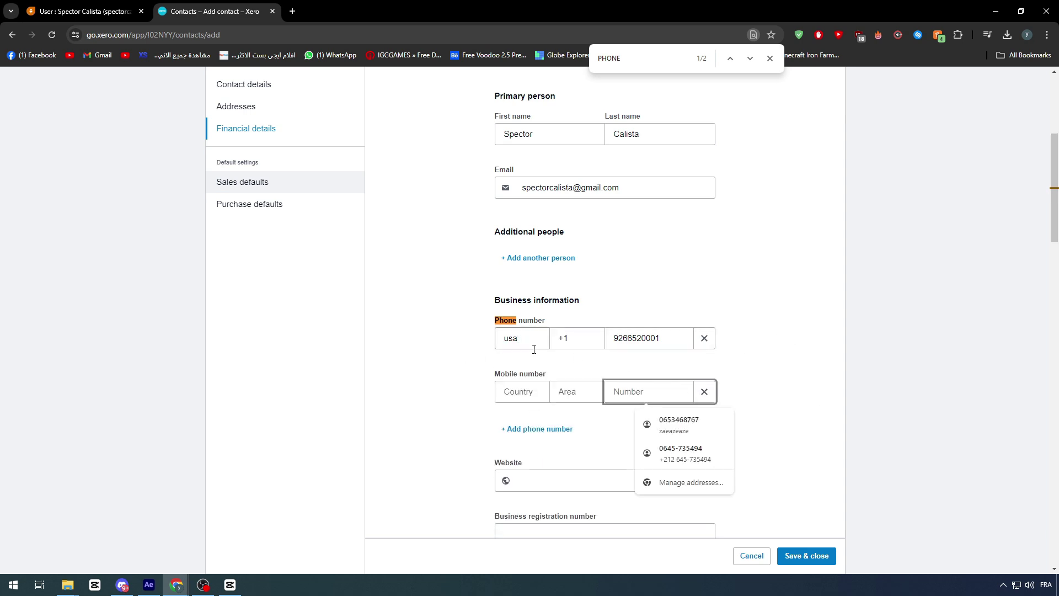
left_click(568, 339)
left_click(703, 392)
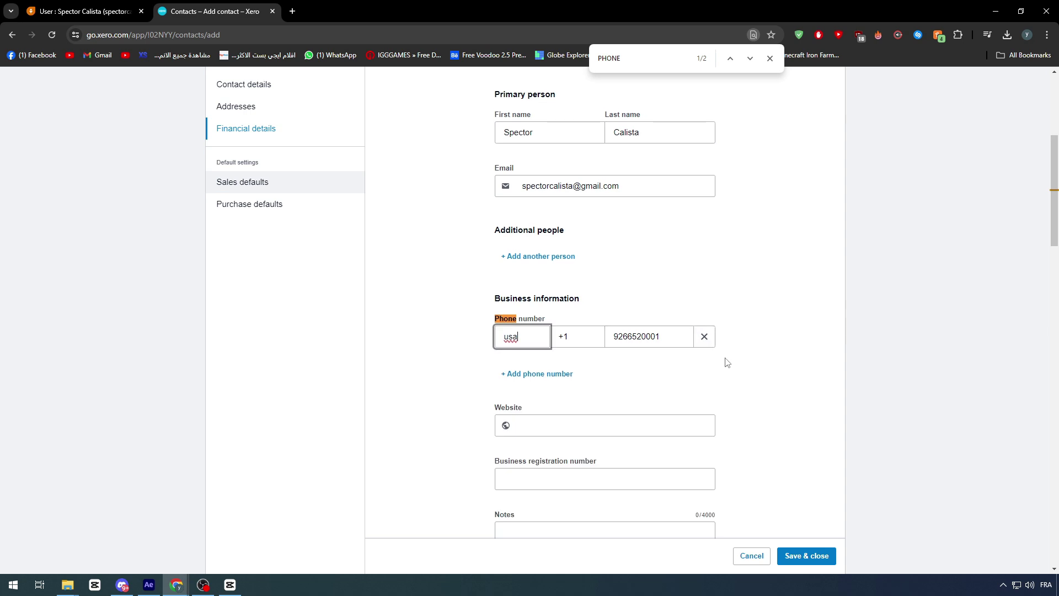
scroll(733, 356, "down", 2)
- Copy the contact's location text from the Freshsales record for the Xero form
left_click(83, 11)
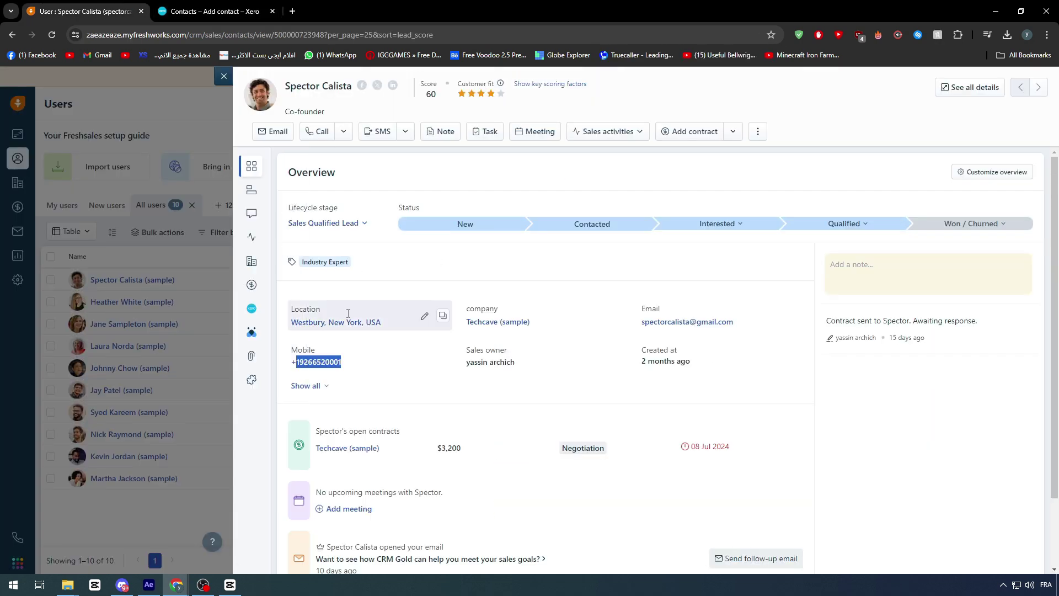
scroll(636, 331, "down", 1)
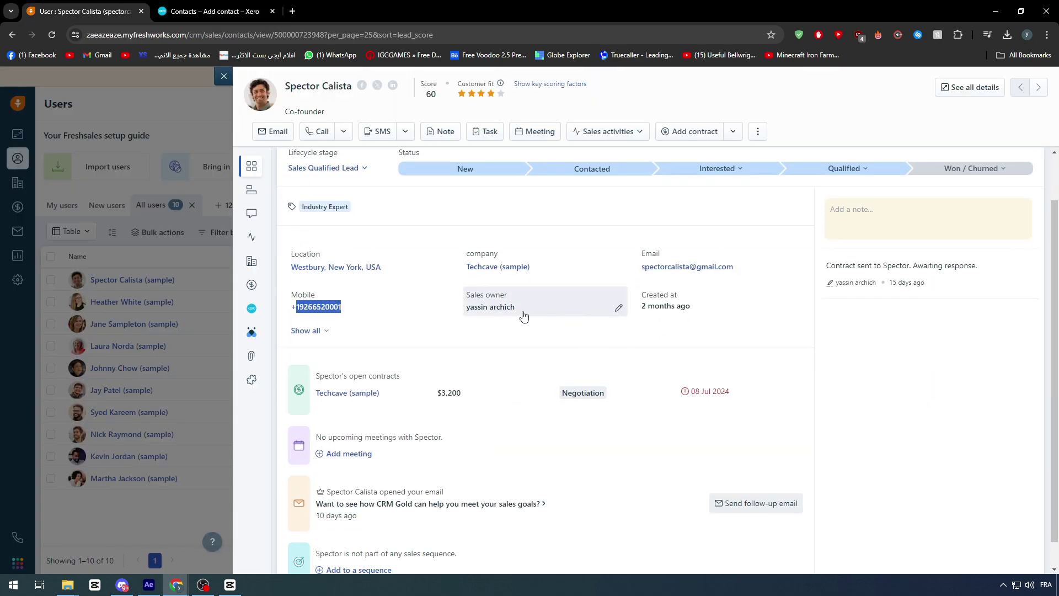
scroll(620, 307, "down", 1)
scroll(540, 335, "up", 1)
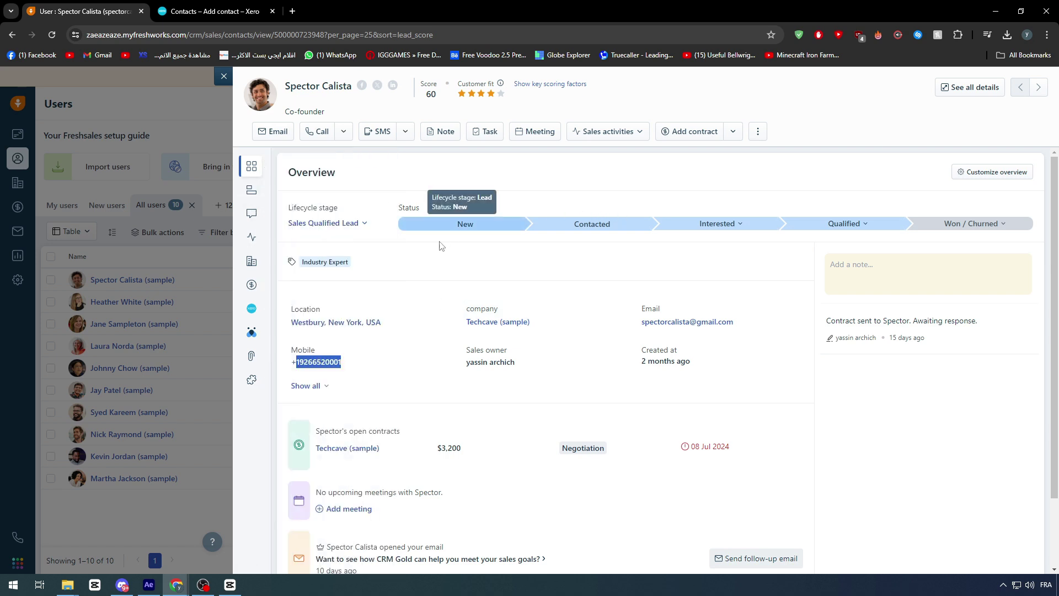
left_click_drag(381, 322, 291, 323)
key("ctrl+c")
left_click(222, 12)
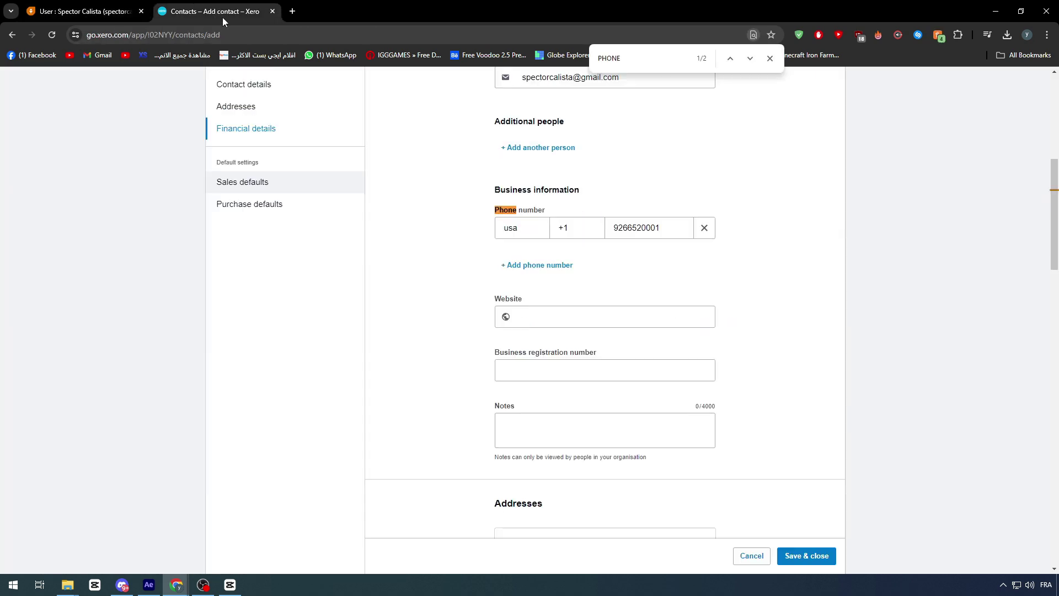
scroll(554, 393, "down", 7)
- Paste the copied location into Billing address, dismiss the manual address form, and save the contact
scroll(555, 392, "up", 2)
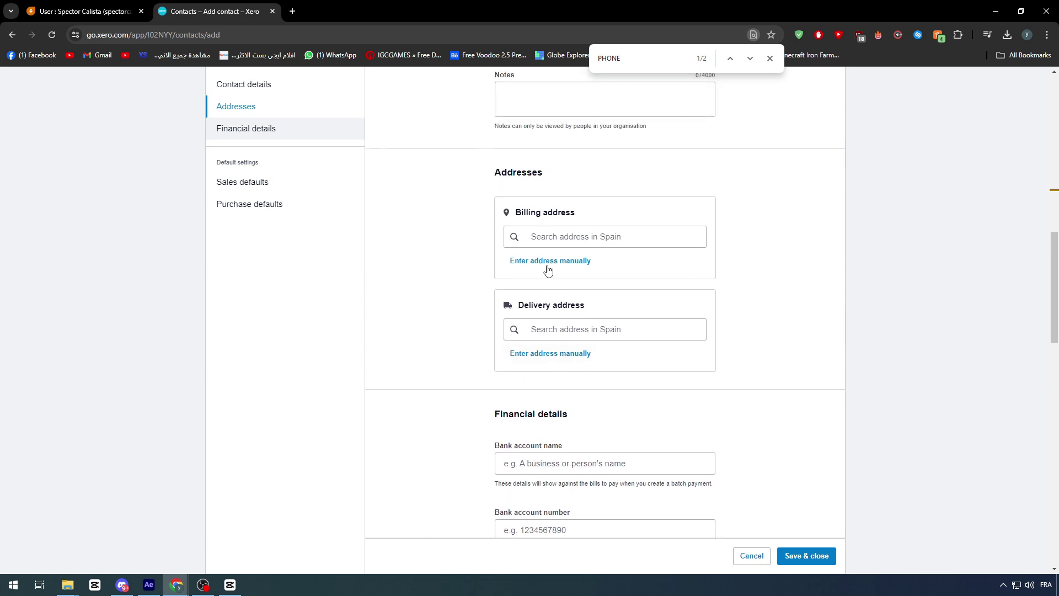
left_click(573, 238)
key("ctrl+v")
left_click(552, 258)
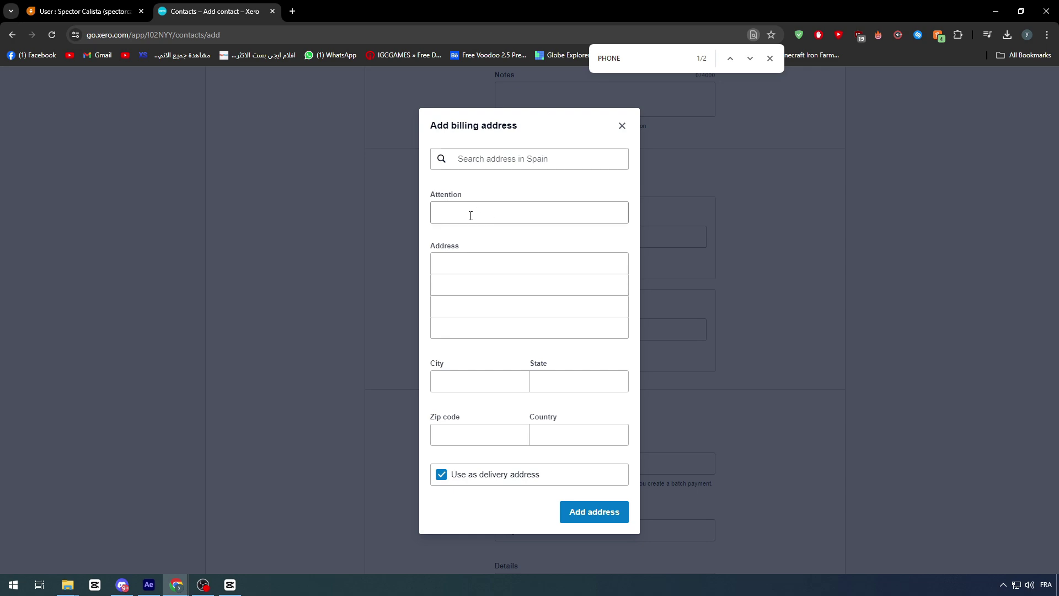
left_click(622, 130)
scroll(784, 245, "down", 15)
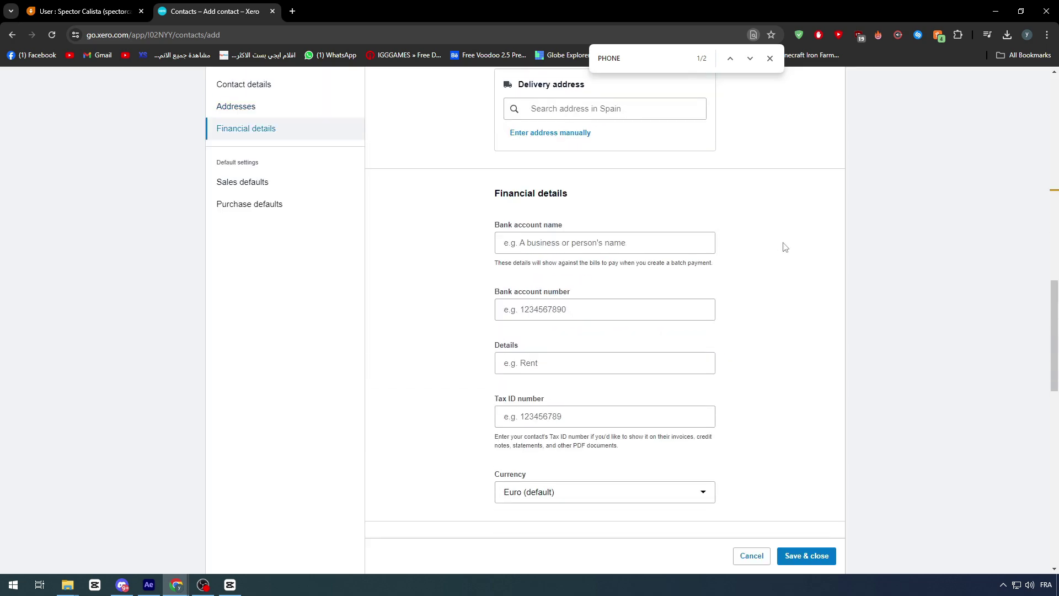
left_click(806, 556)
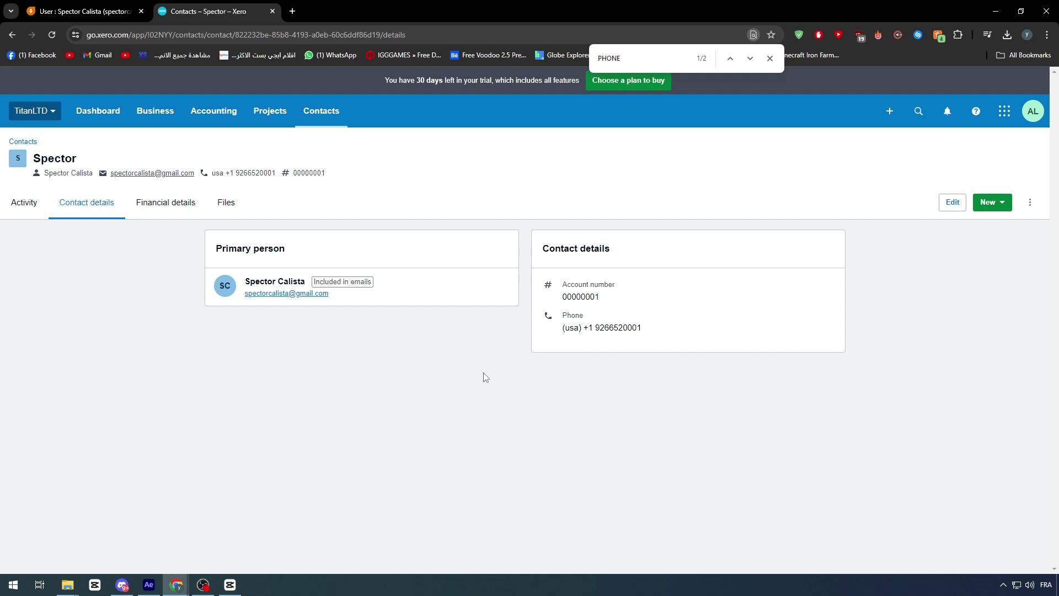
- Show the contact's Xero panel in Freshsales and compare TOTAL PAID and TOTAL UNPAID, both 0
left_click(91, 11)
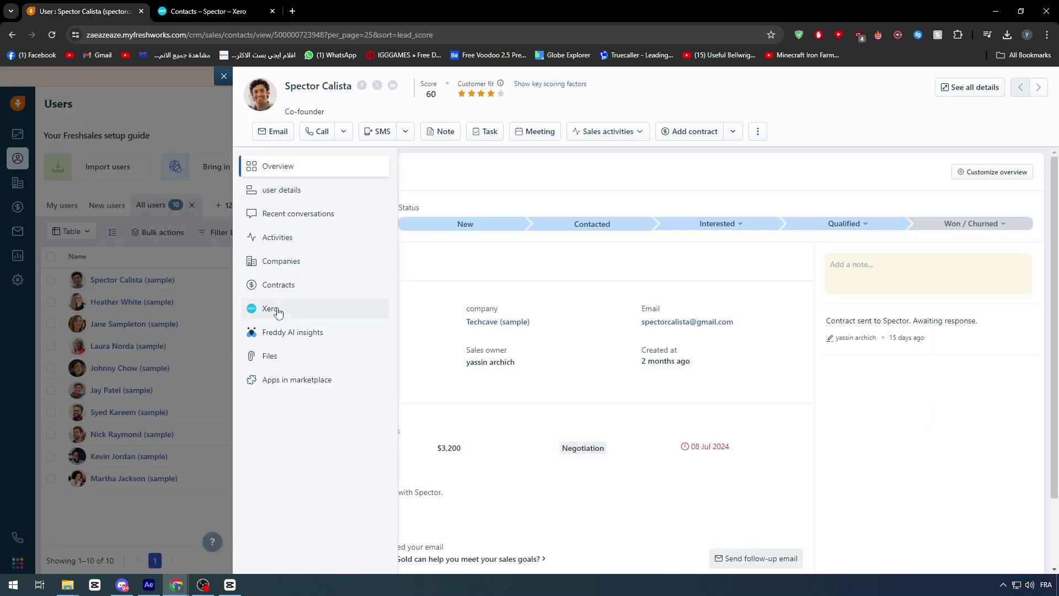
left_click(353, 312)
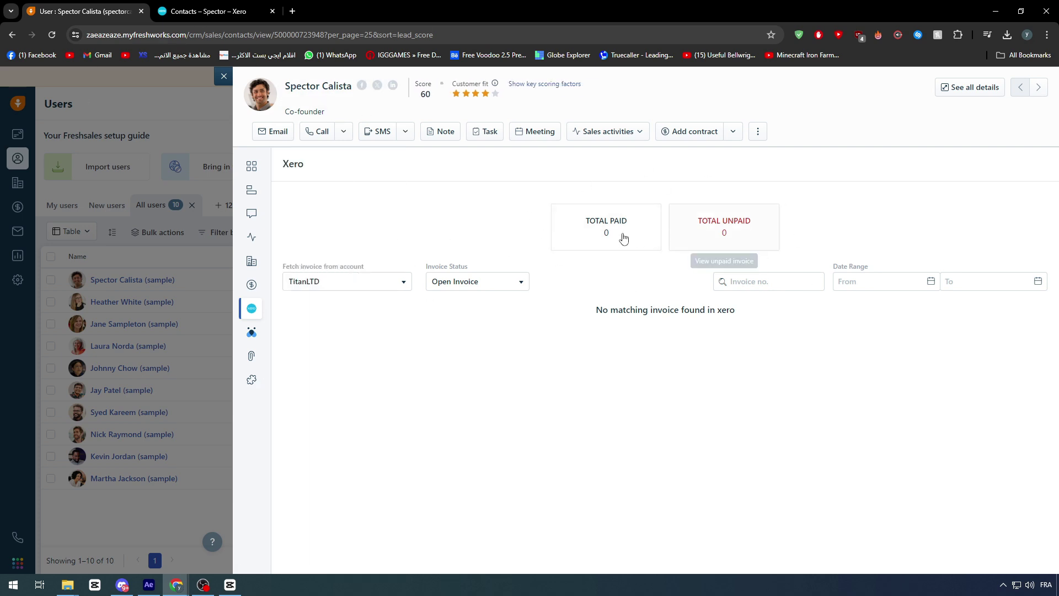
left_click(601, 232)
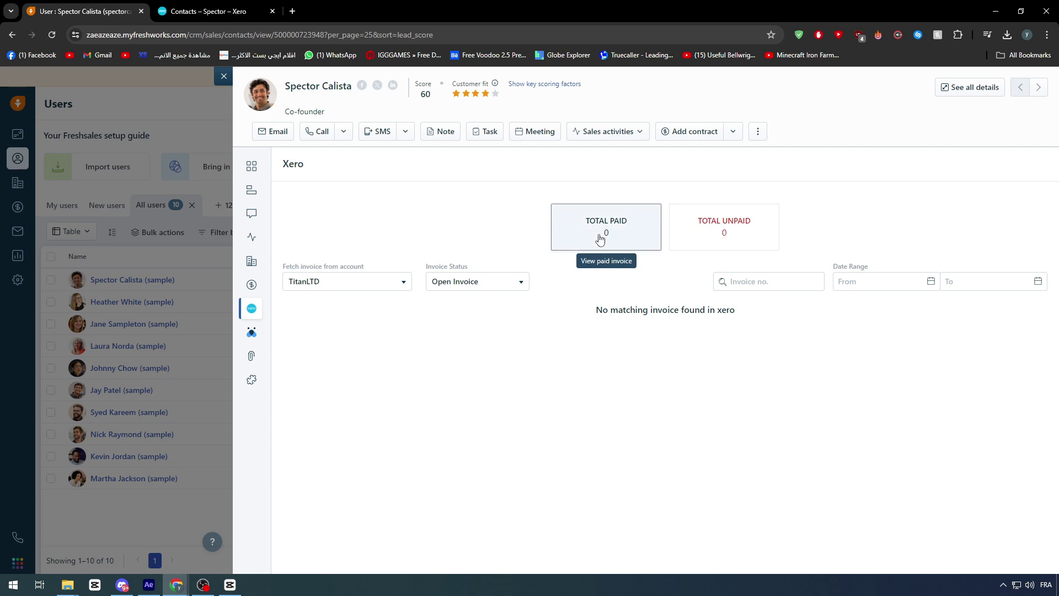
left_click(728, 243)
left_click(602, 230)
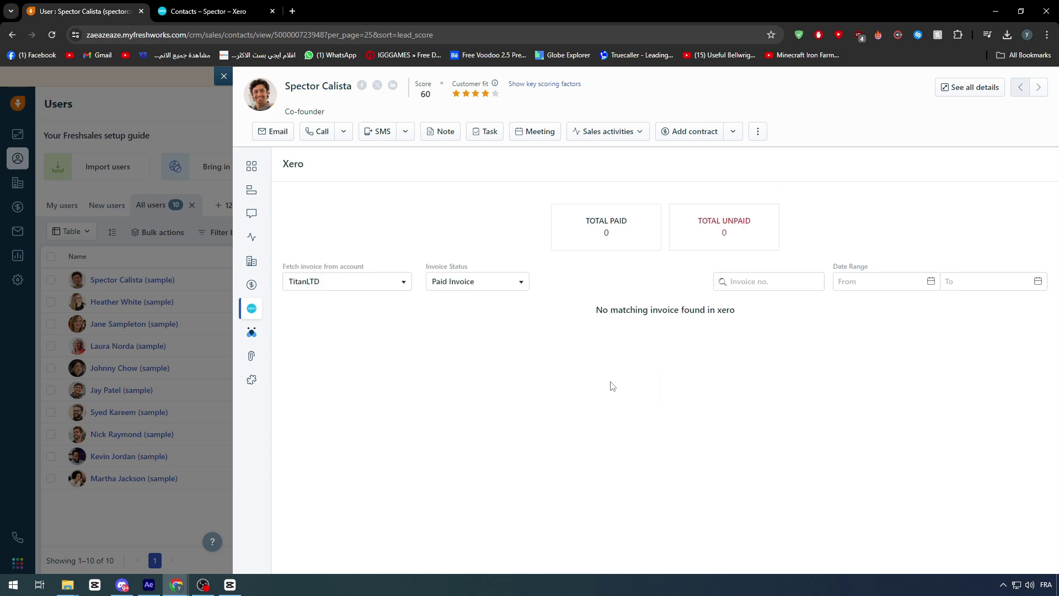
left_click(718, 241)
mouse_move(265, 192)
left_click(207, 12)
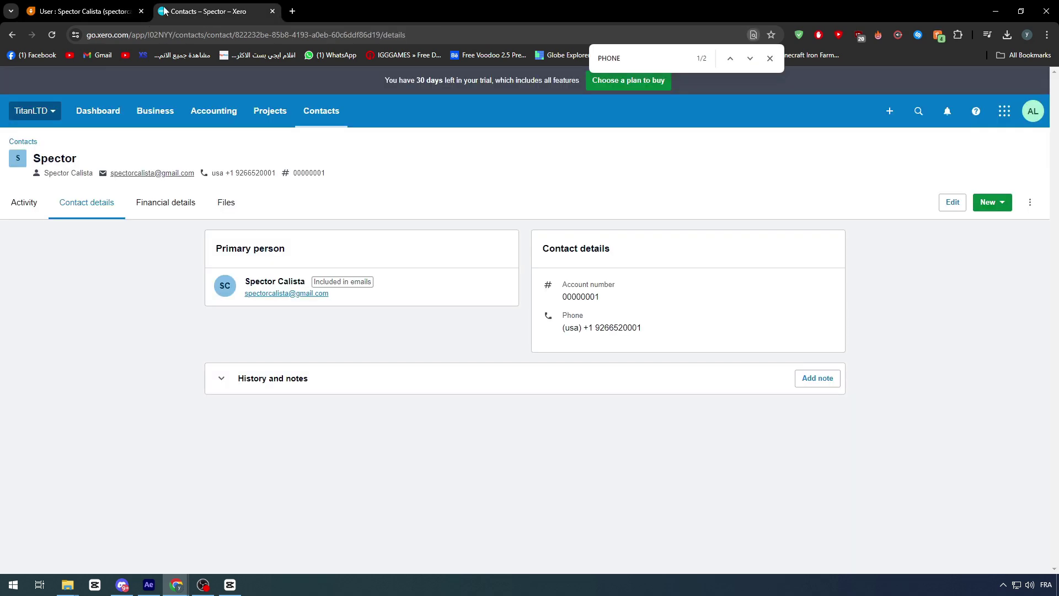
left_click(86, 6)
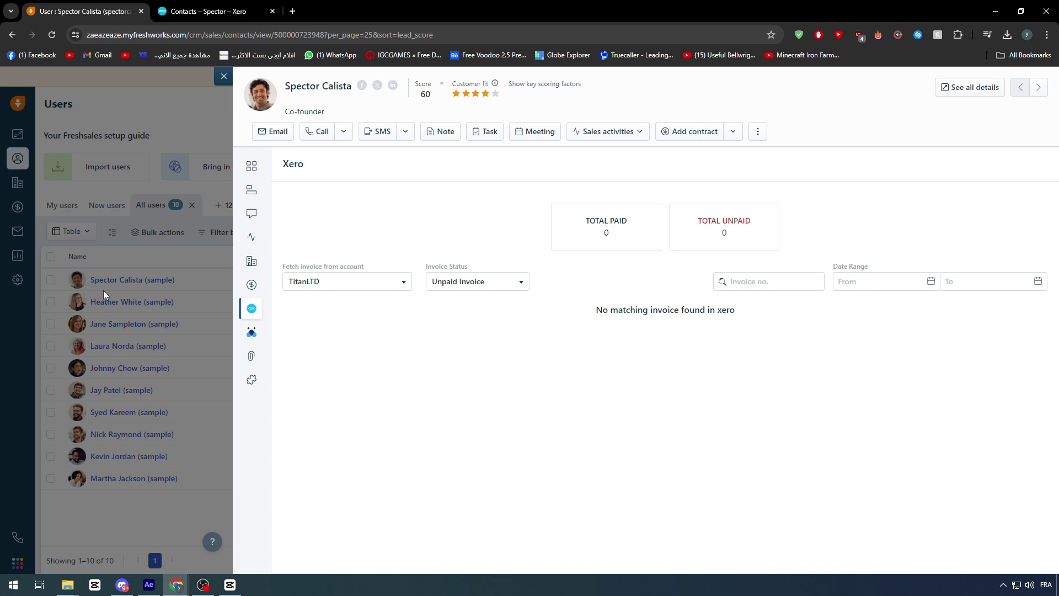
left_click(210, 11)
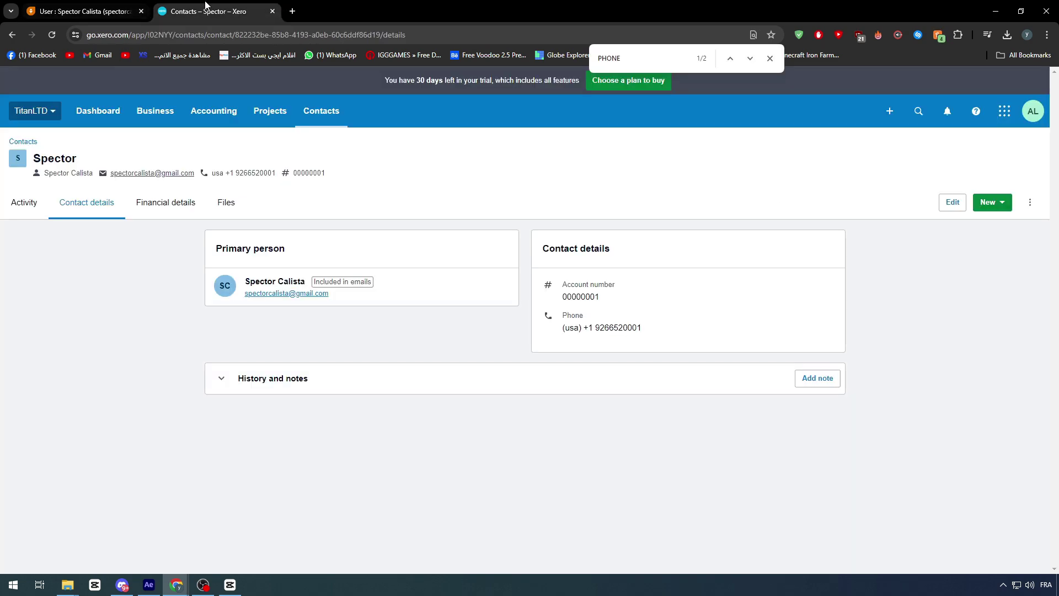
left_click(129, 5)
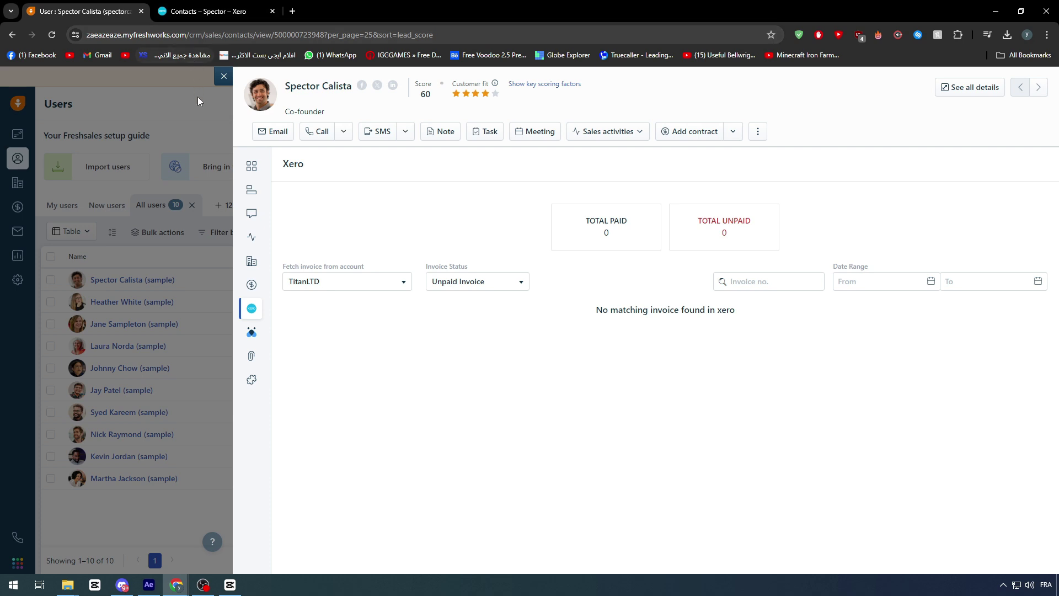
mouse_move(262, 220)
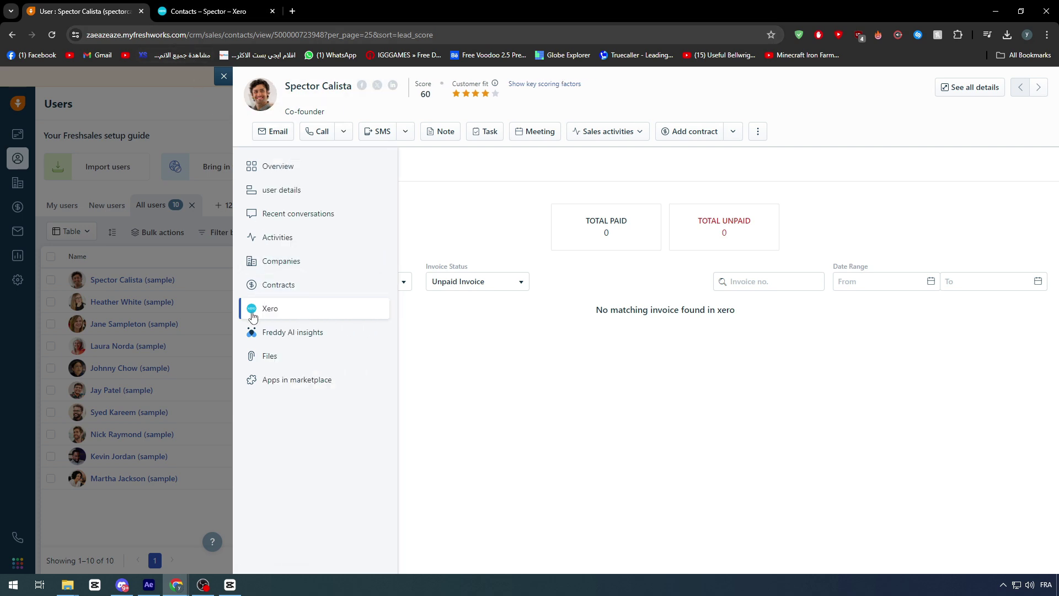